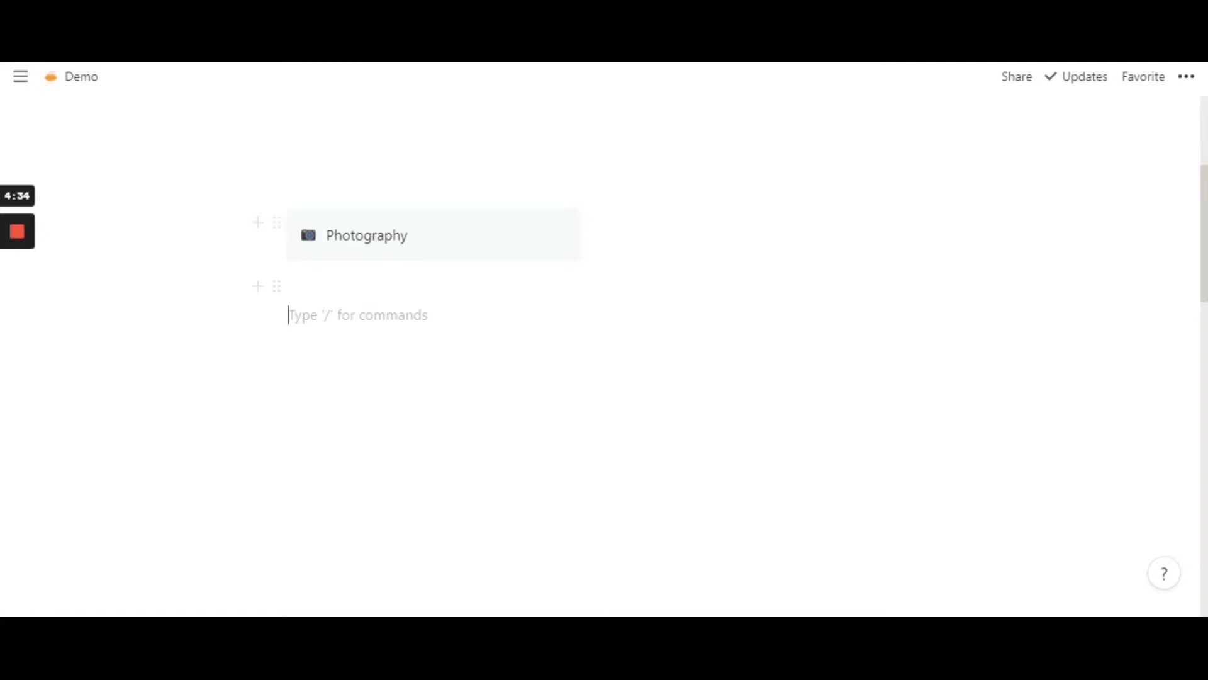
# - Examine the Photography callout and the photo gallery further down the page
pyautogui.scroll(-8, 440, 290)
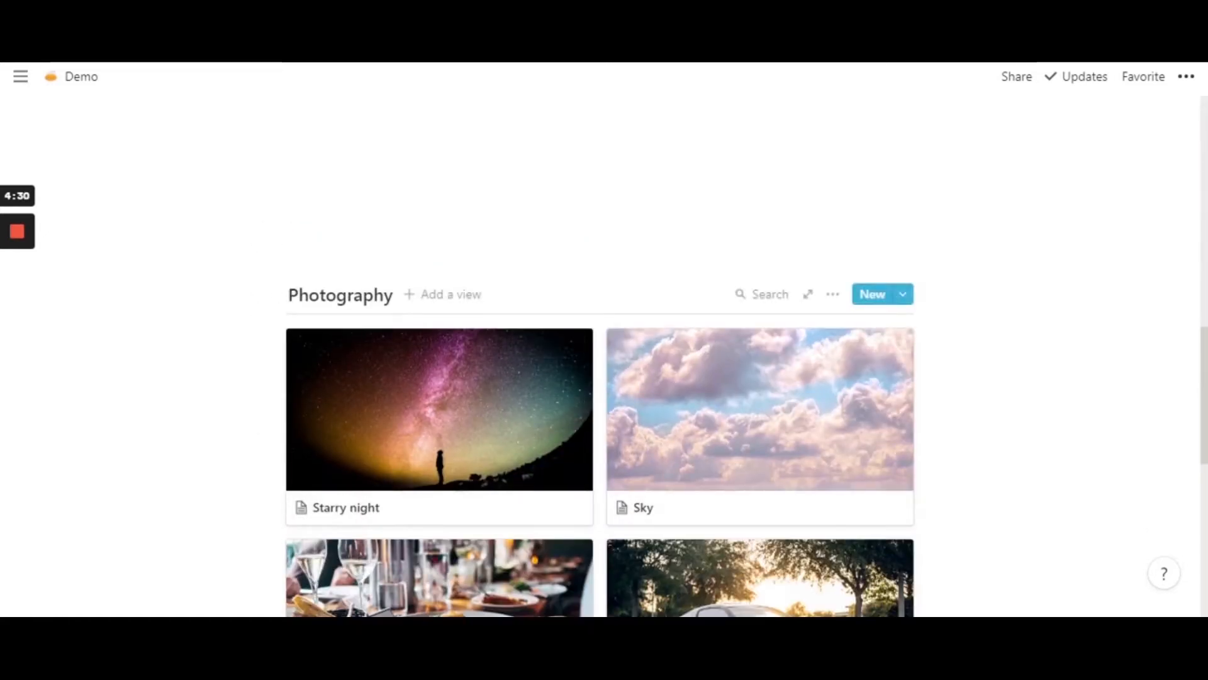
pyautogui.scroll(3, 708, 344)
pyautogui.scroll(5, 604, 339)
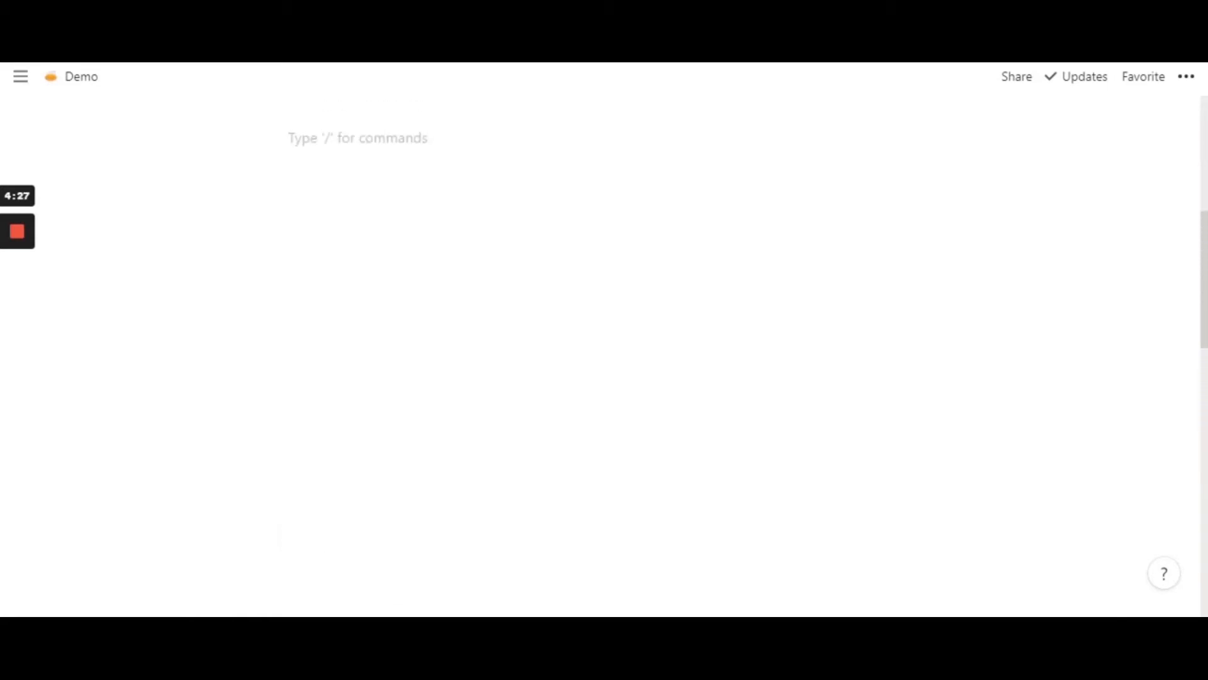
pyautogui.click(363, 235)
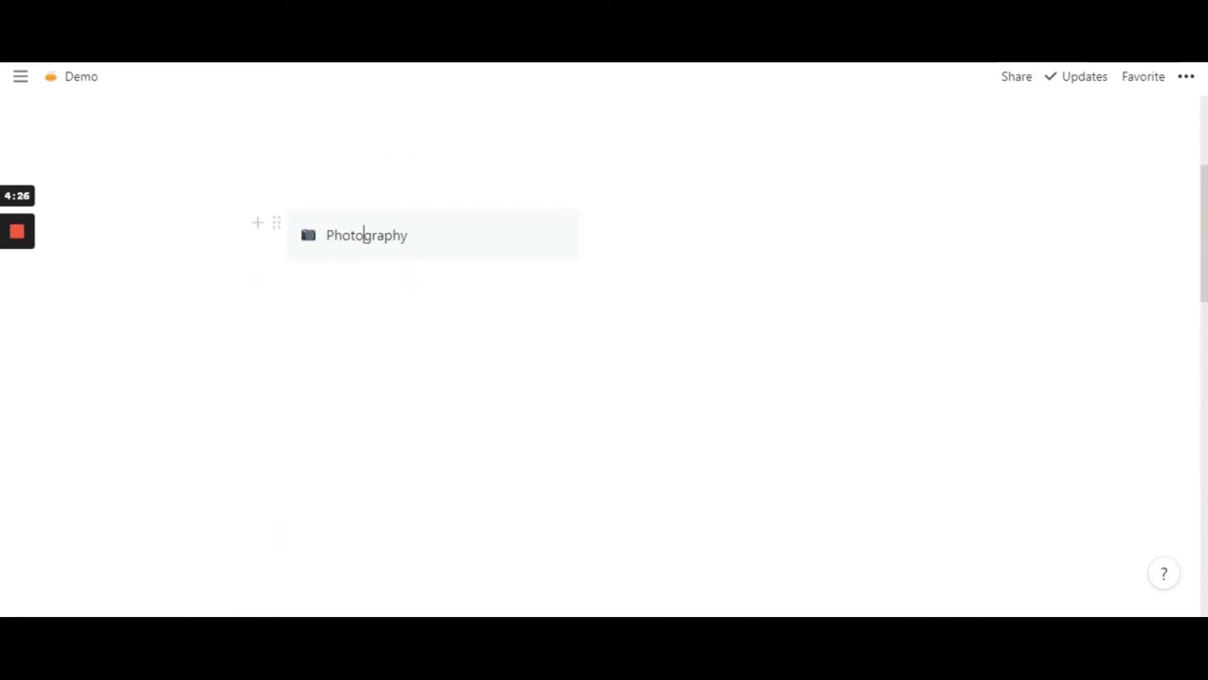
pyautogui.scroll(-5, 364, 235)
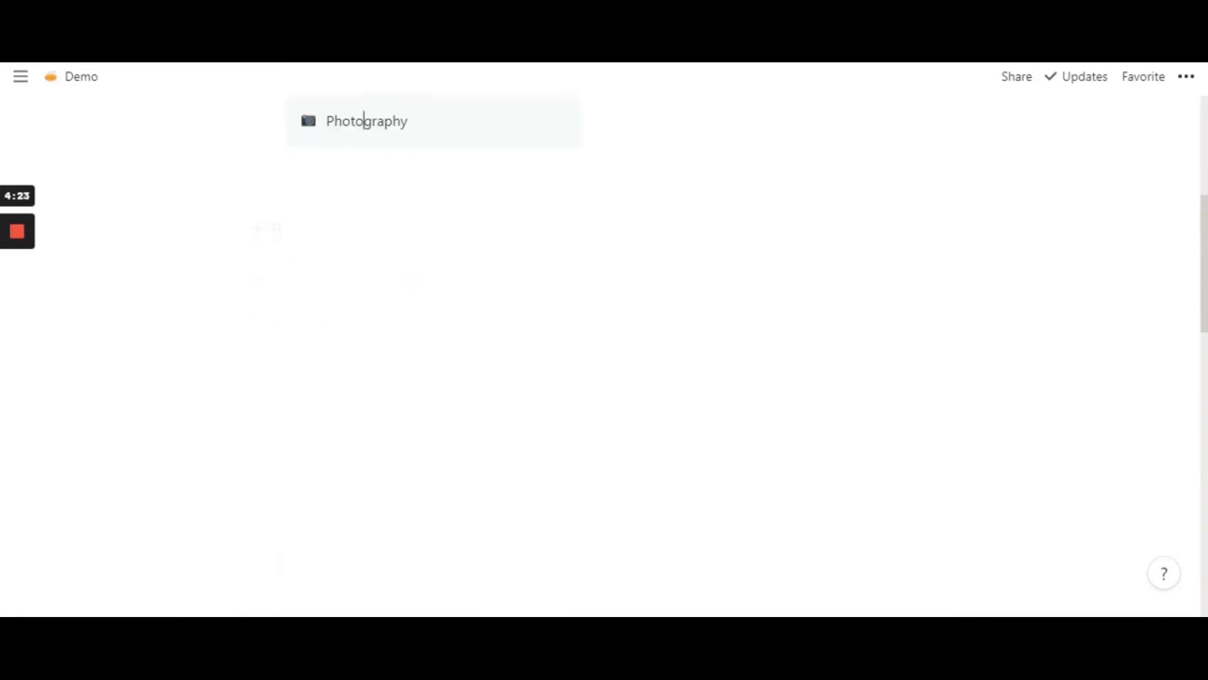
pyautogui.scroll(5, 363, 235)
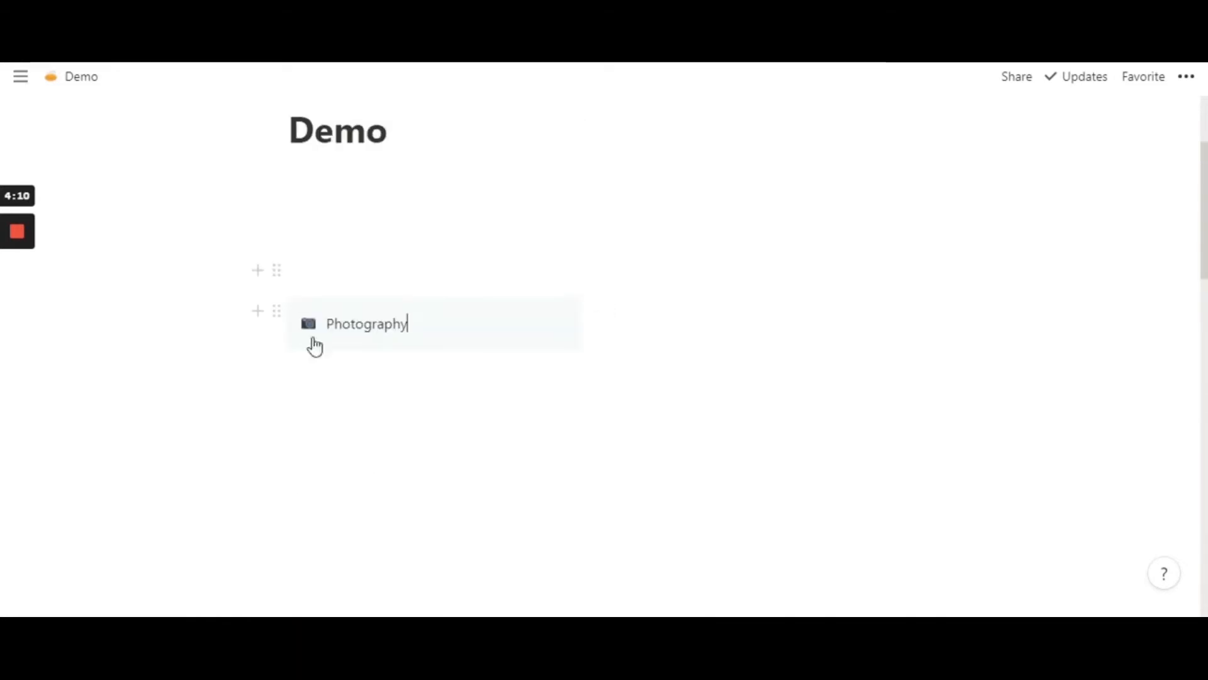
pyautogui.scroll(-8, 505, 294)
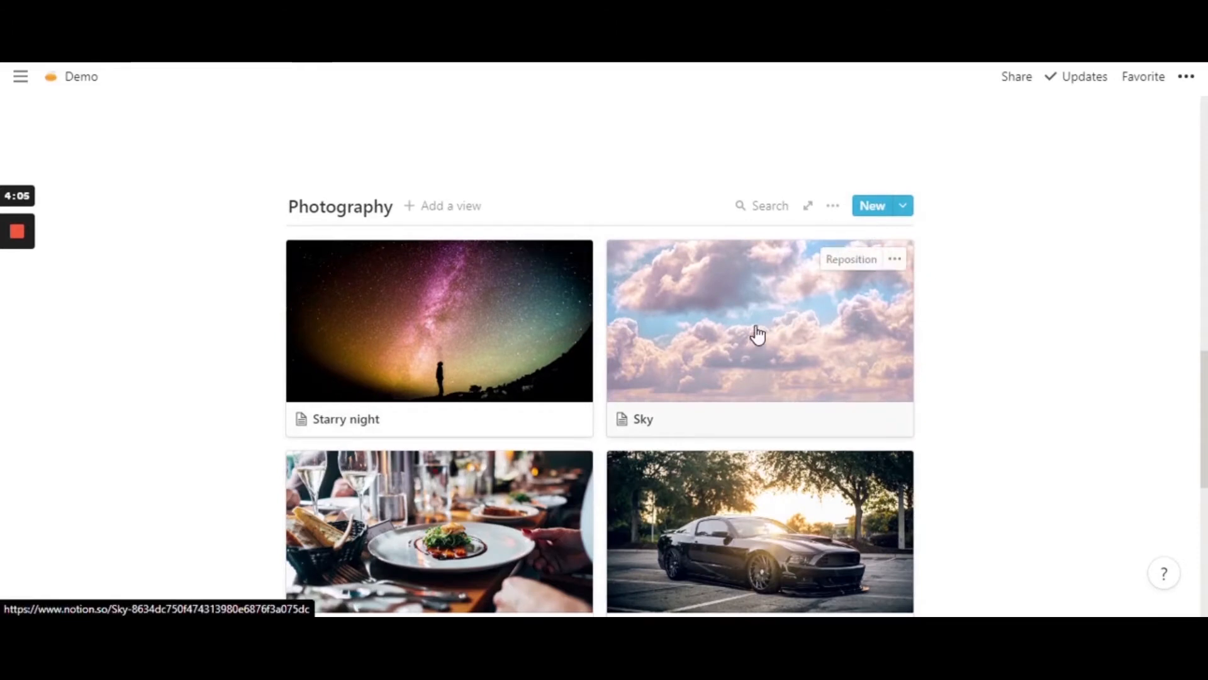
pyautogui.scroll(-3, 669, 410)
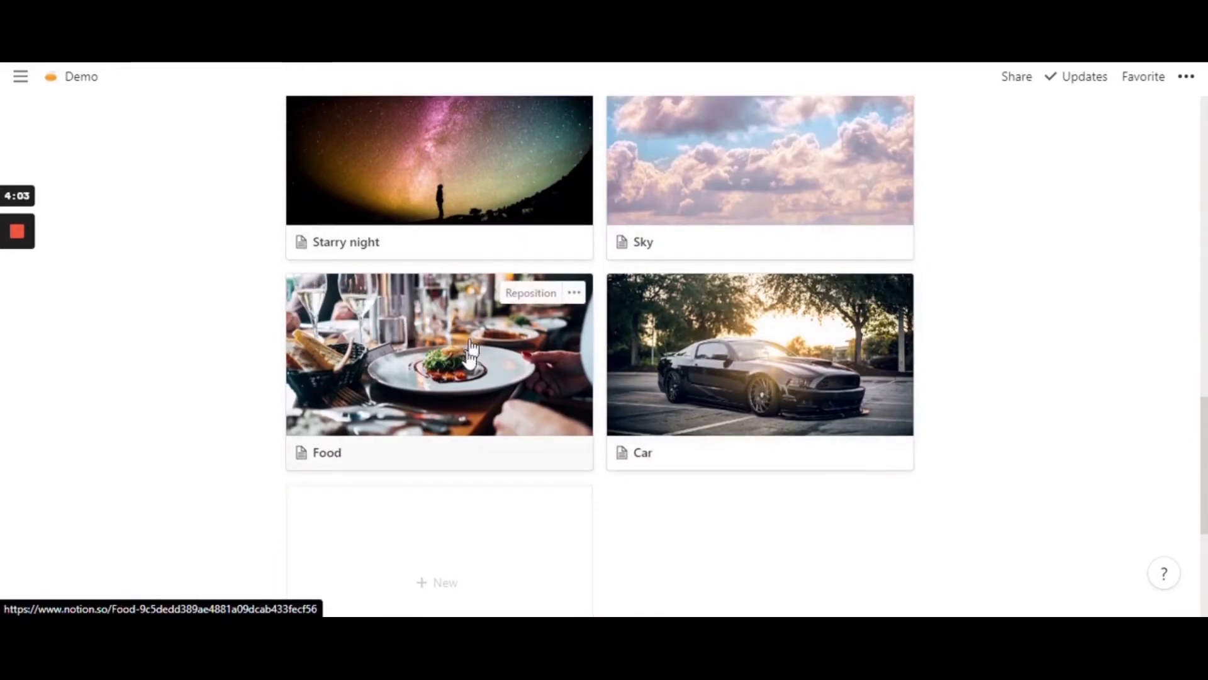
pyautogui.scroll(5, 585, 368)
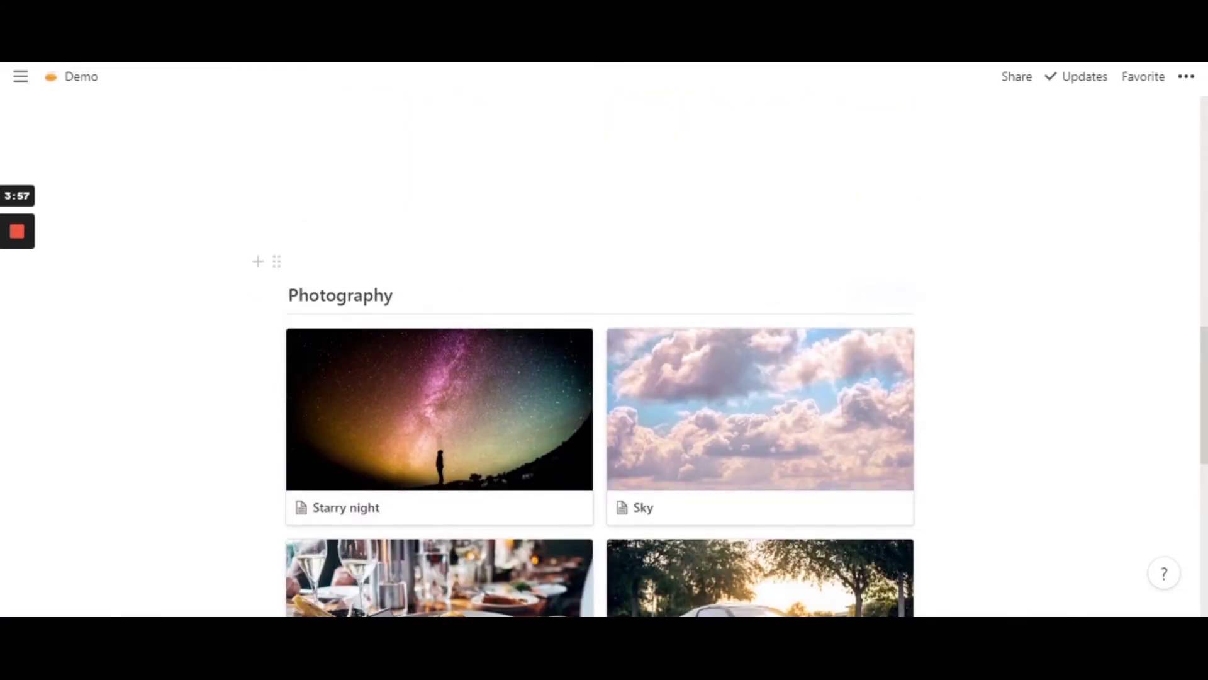
pyautogui.click(276, 295)
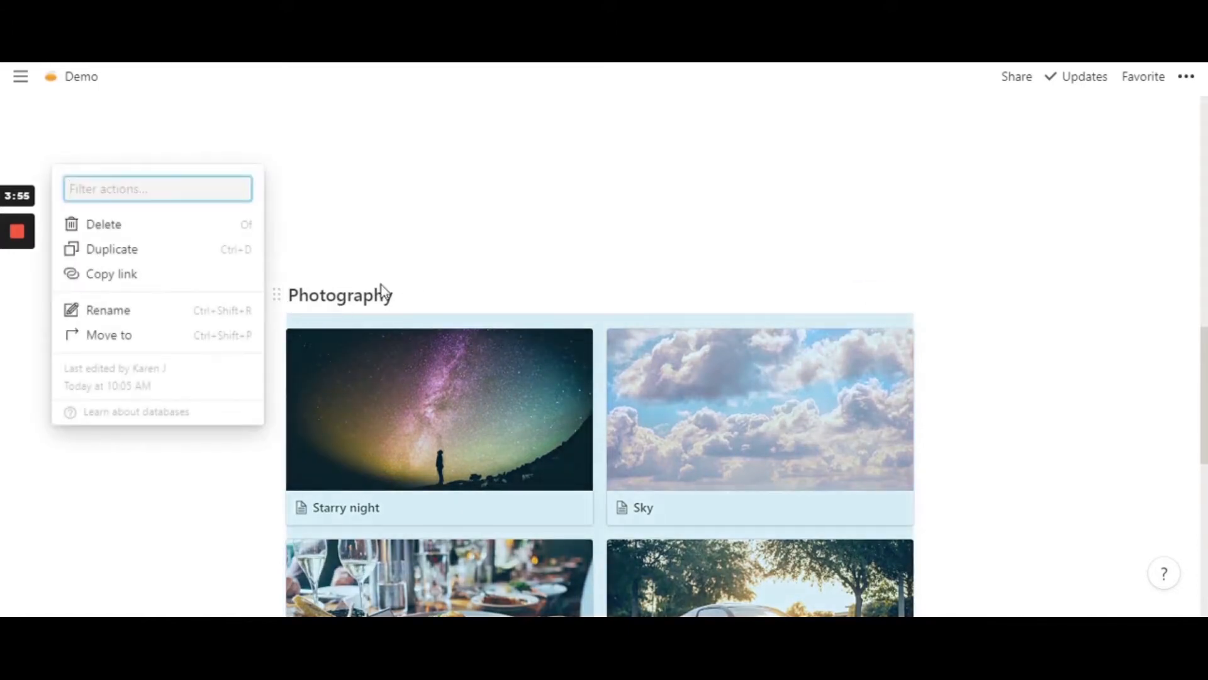
pyautogui.click(429, 305)
pyautogui.scroll(5, 431, 308)
pyautogui.scroll(2, 431, 308)
pyautogui.scroll(-5, 431, 308)
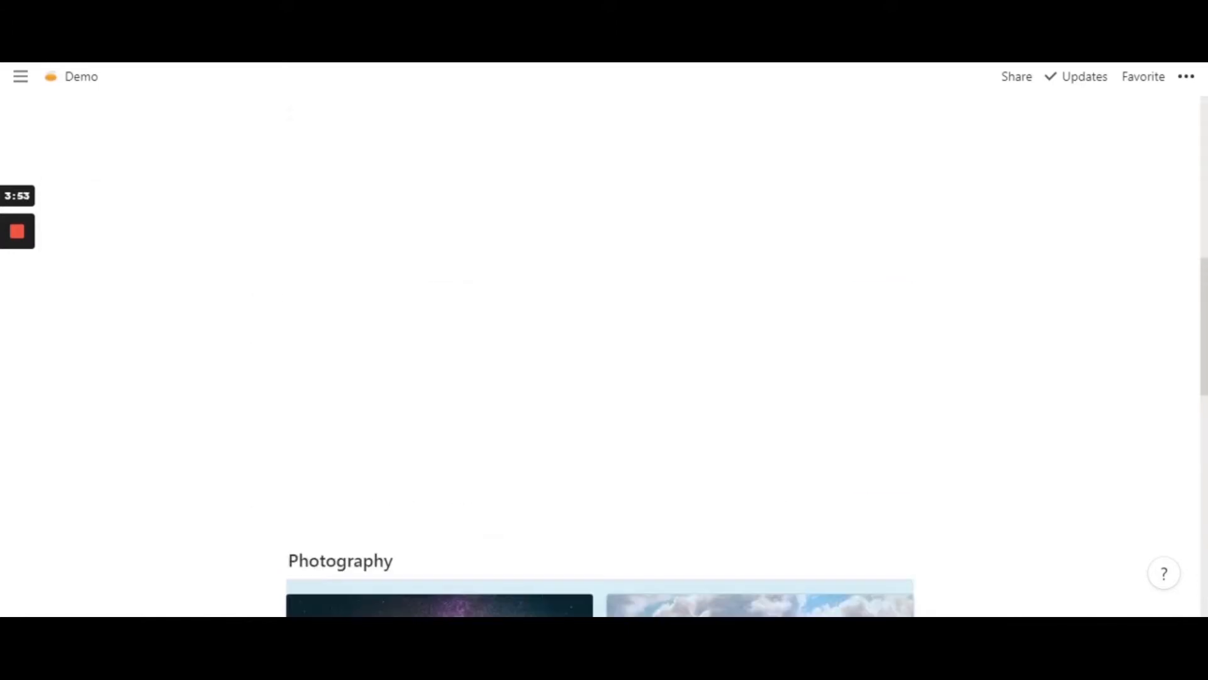
# - Copy the link to the Photography gallery database
pyautogui.click(377, 322)
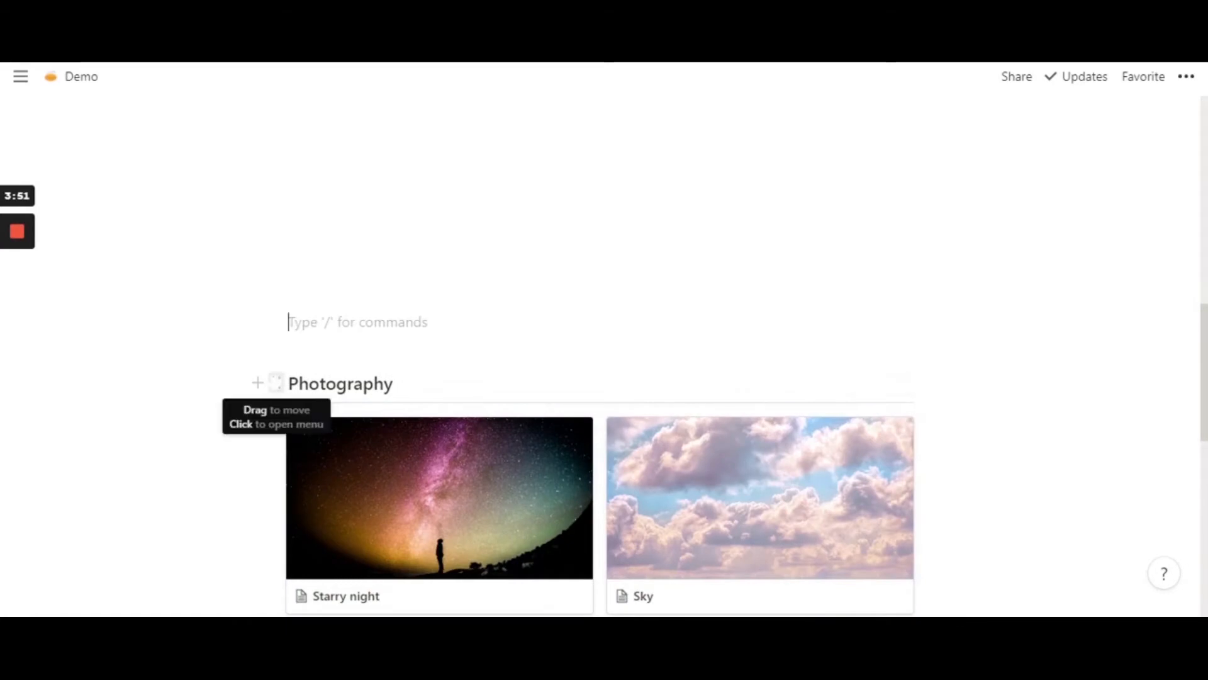
pyautogui.click(276, 382)
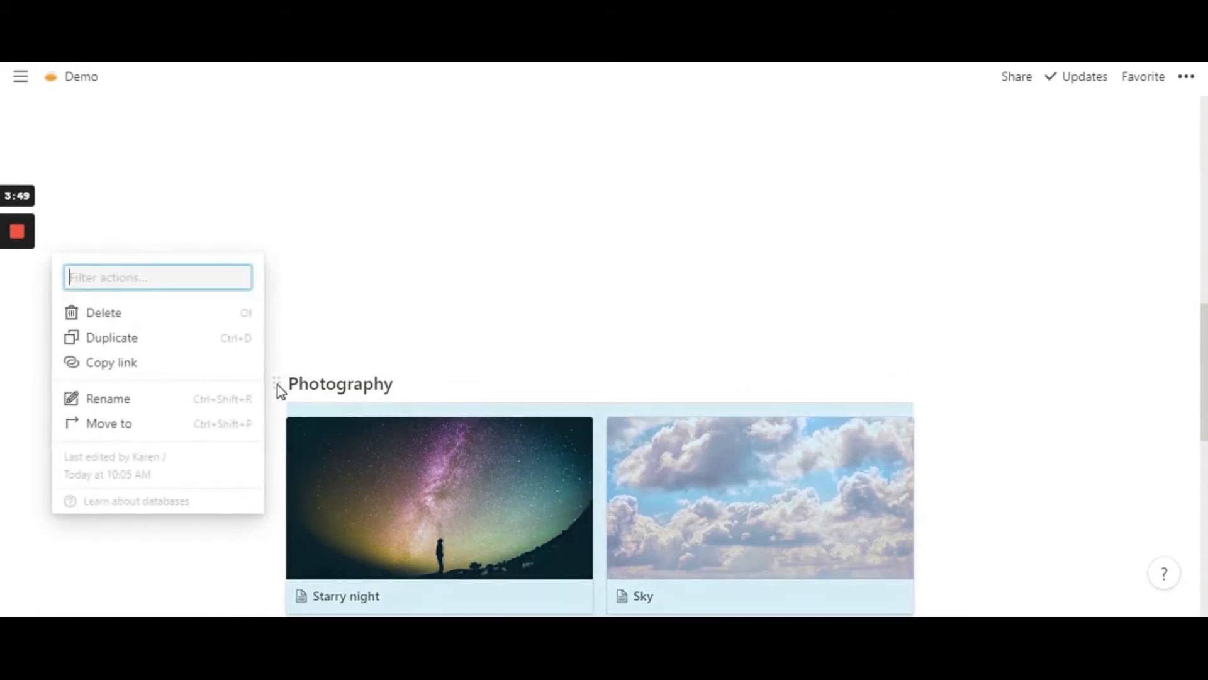
pyautogui.click(143, 372)
pyautogui.click(377, 322)
# - Link the word Photography in the callout to the copied Photography gallery block and follow the link
pyautogui.scroll(6, 377, 321)
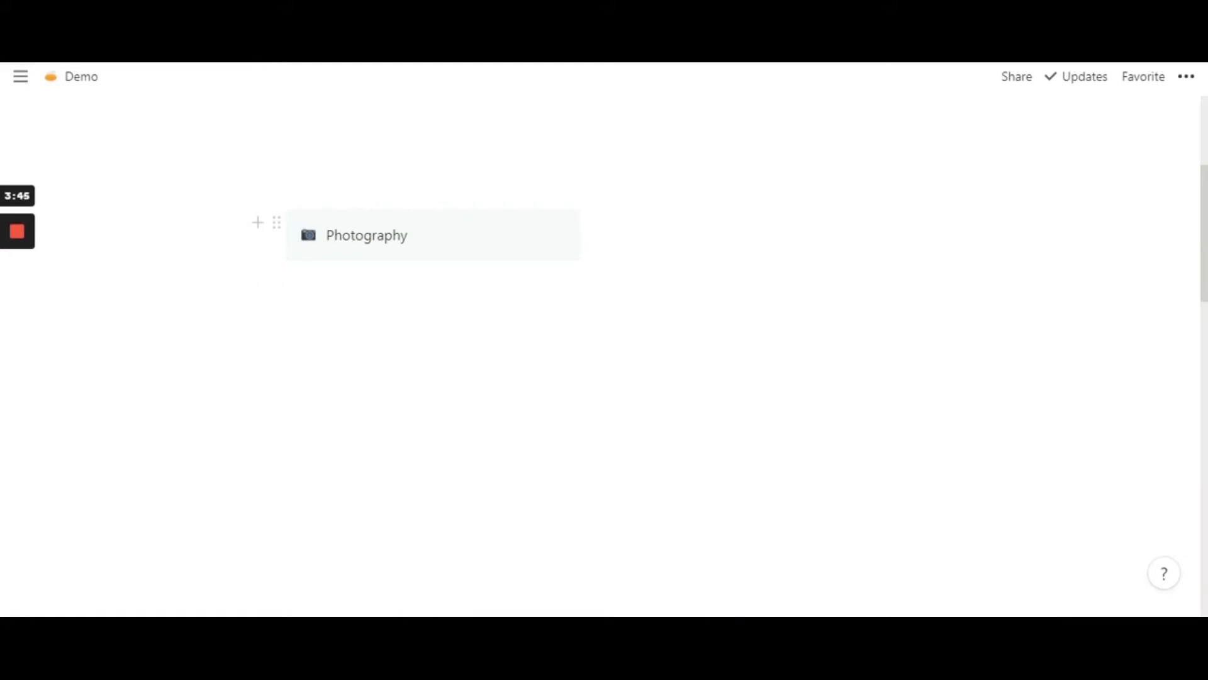
pyautogui.doubleClick(371, 235)
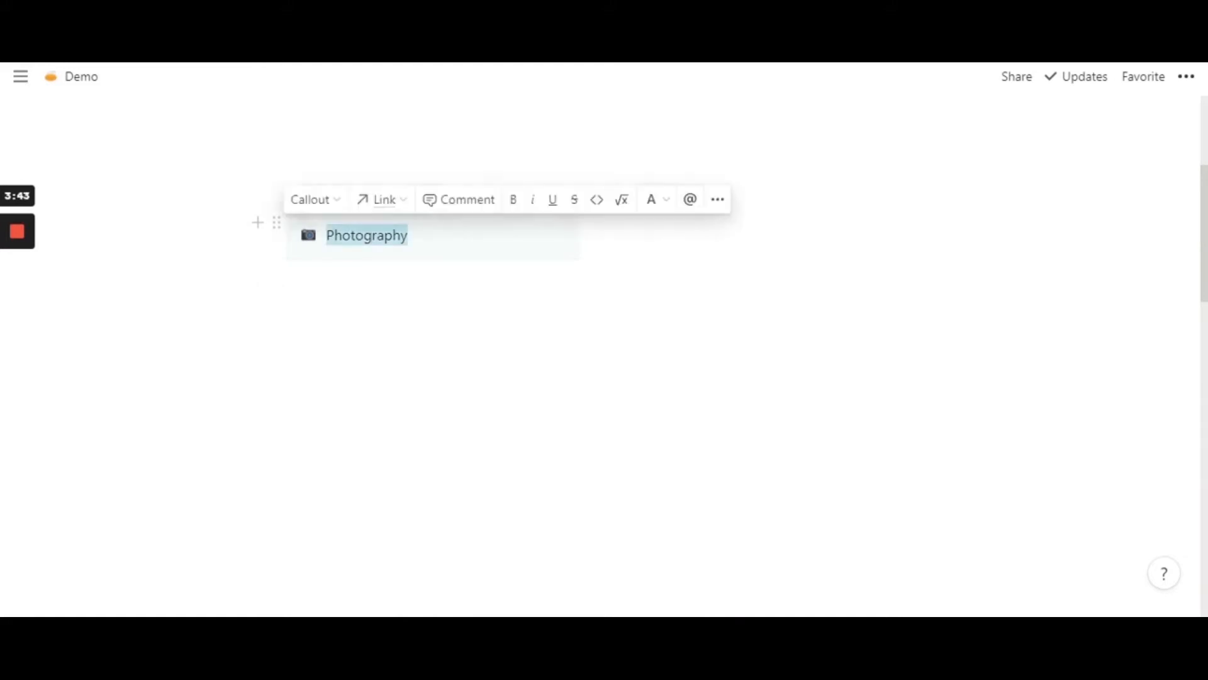
pyautogui.click(288, 286)
pyautogui.doubleClick(372, 235)
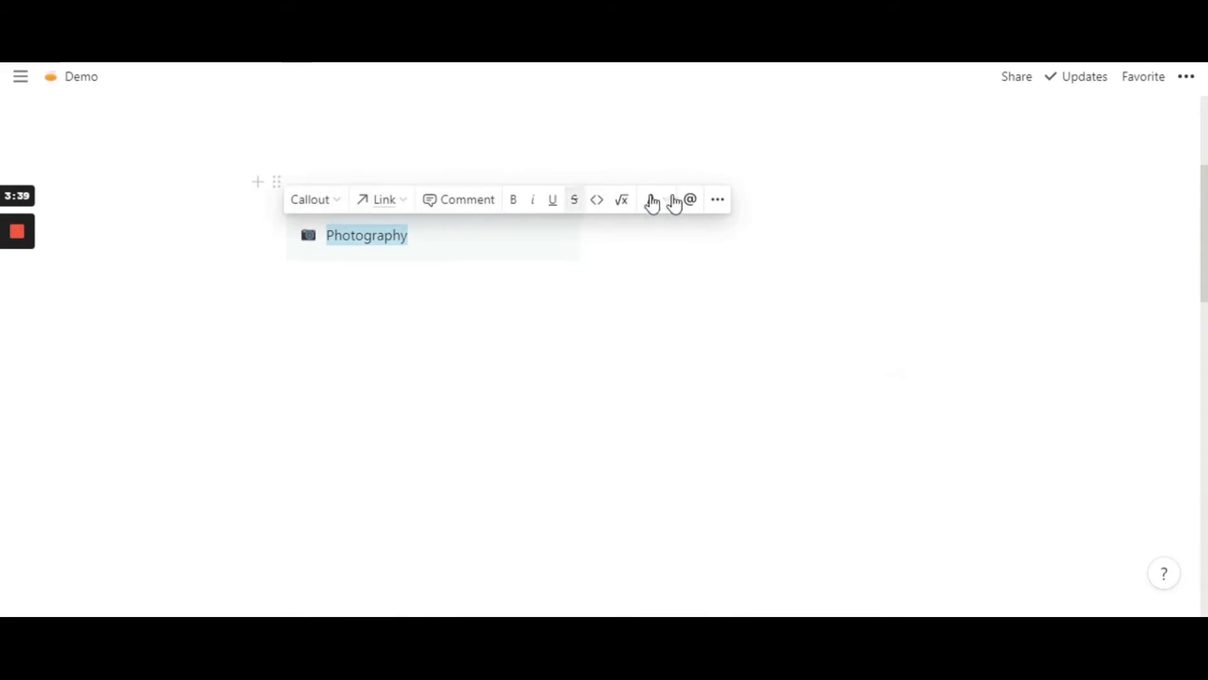
pyautogui.click(383, 202)
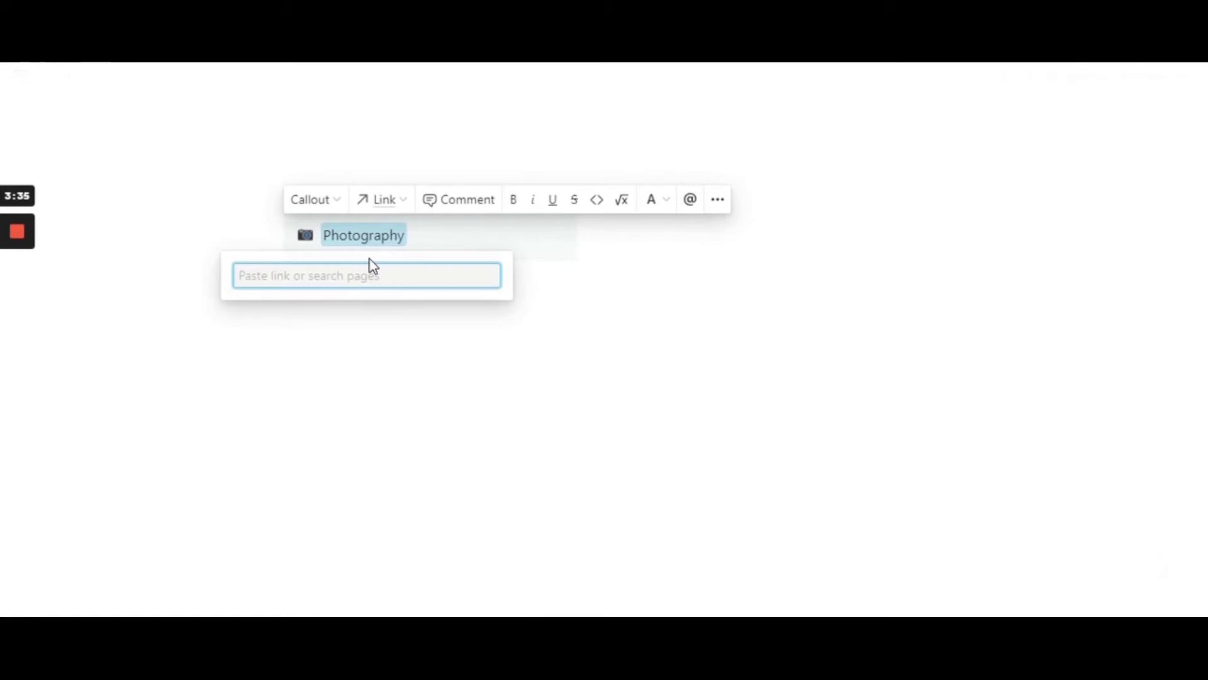
pyautogui.hotkey('ctrl', 'v')
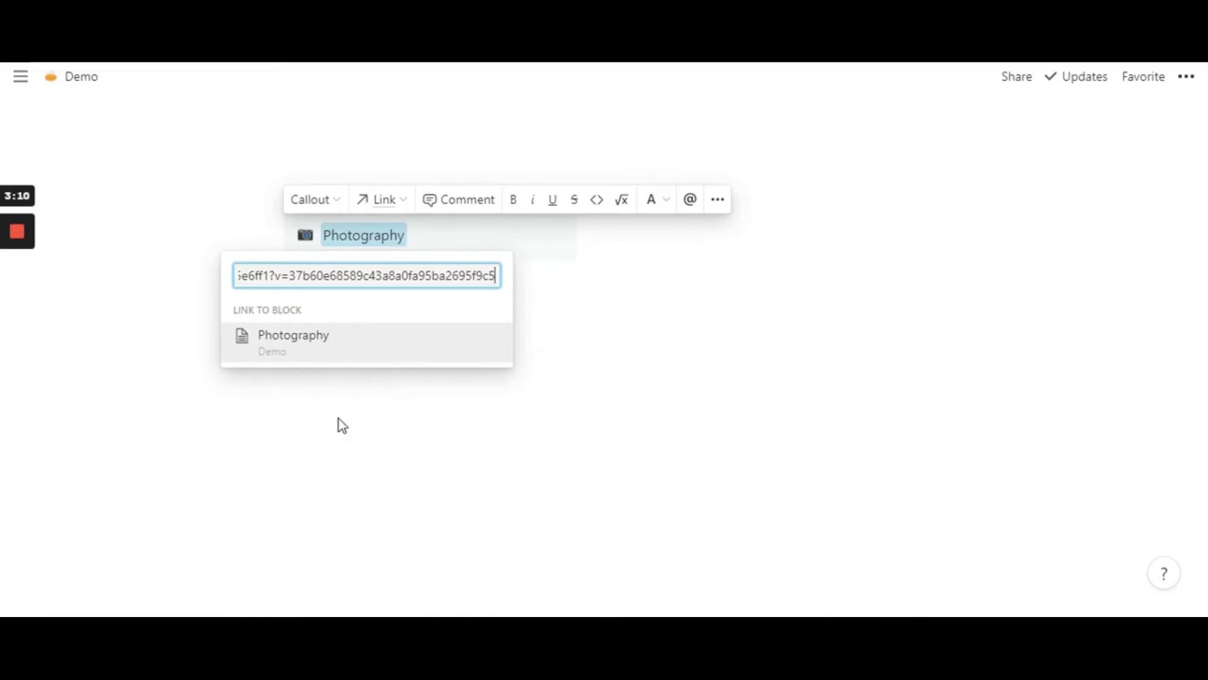
pyautogui.click(306, 351)
pyautogui.click(307, 343)
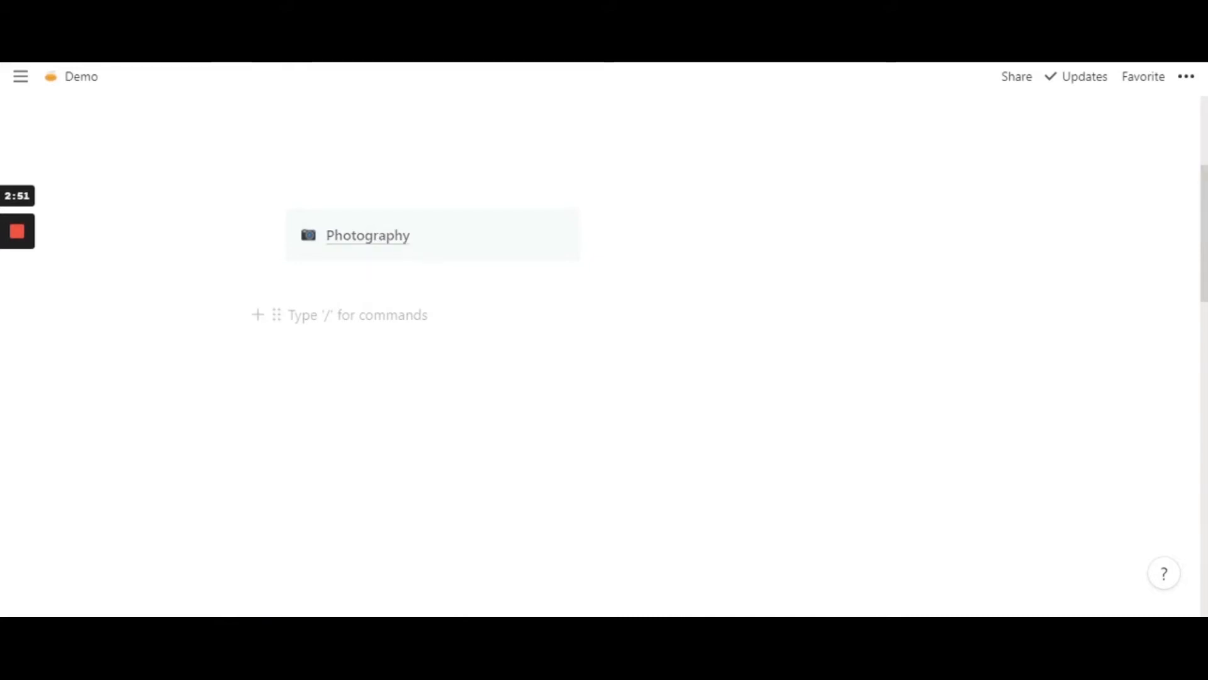
pyautogui.click(372, 245)
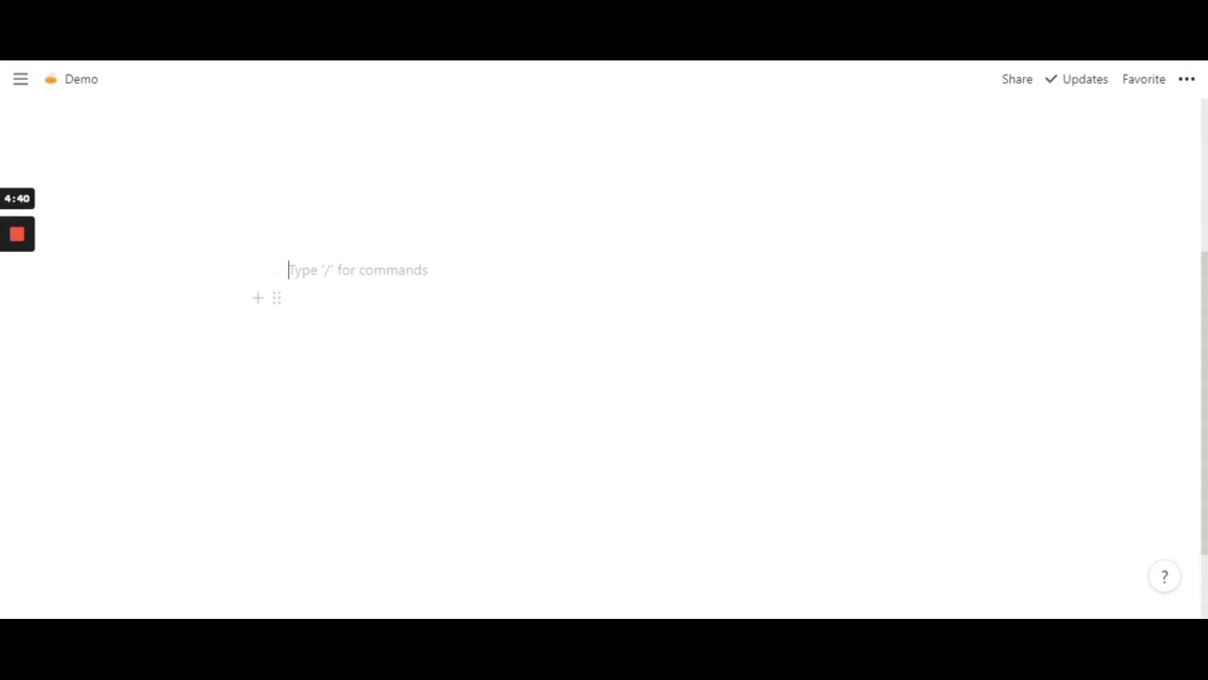
# - Insert a Link to page block on the empty line, pointing to the REFACTORING UI page
pyautogui.write('/')
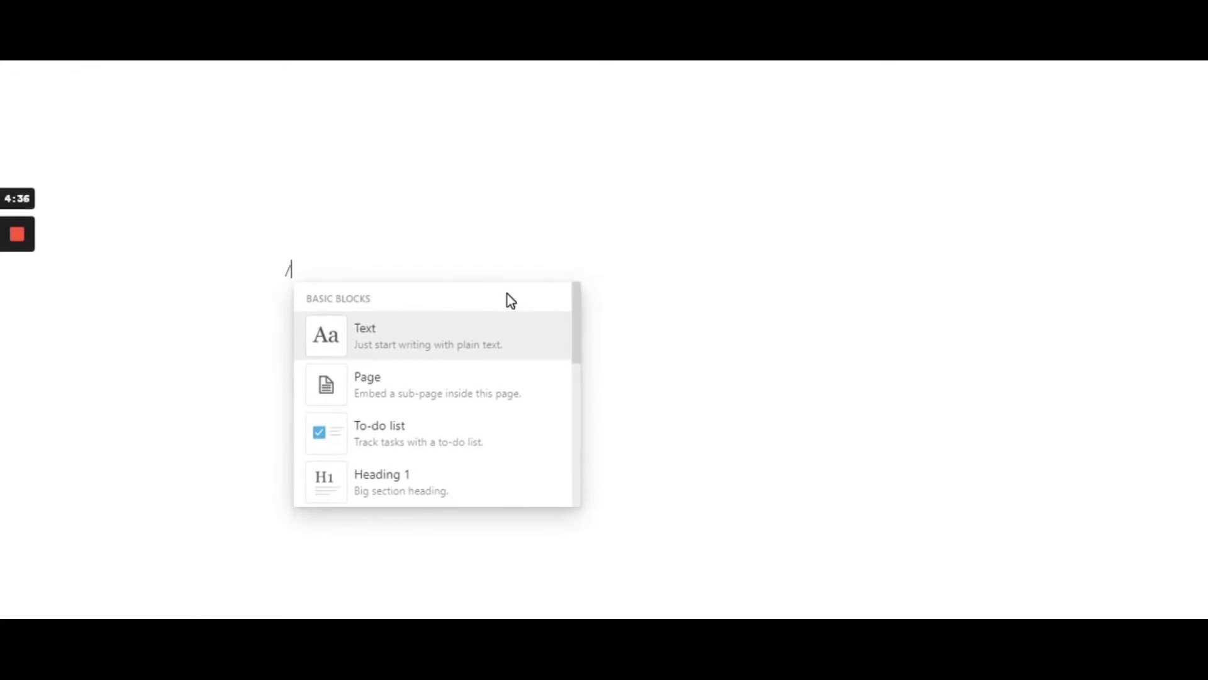
pyautogui.write('link')
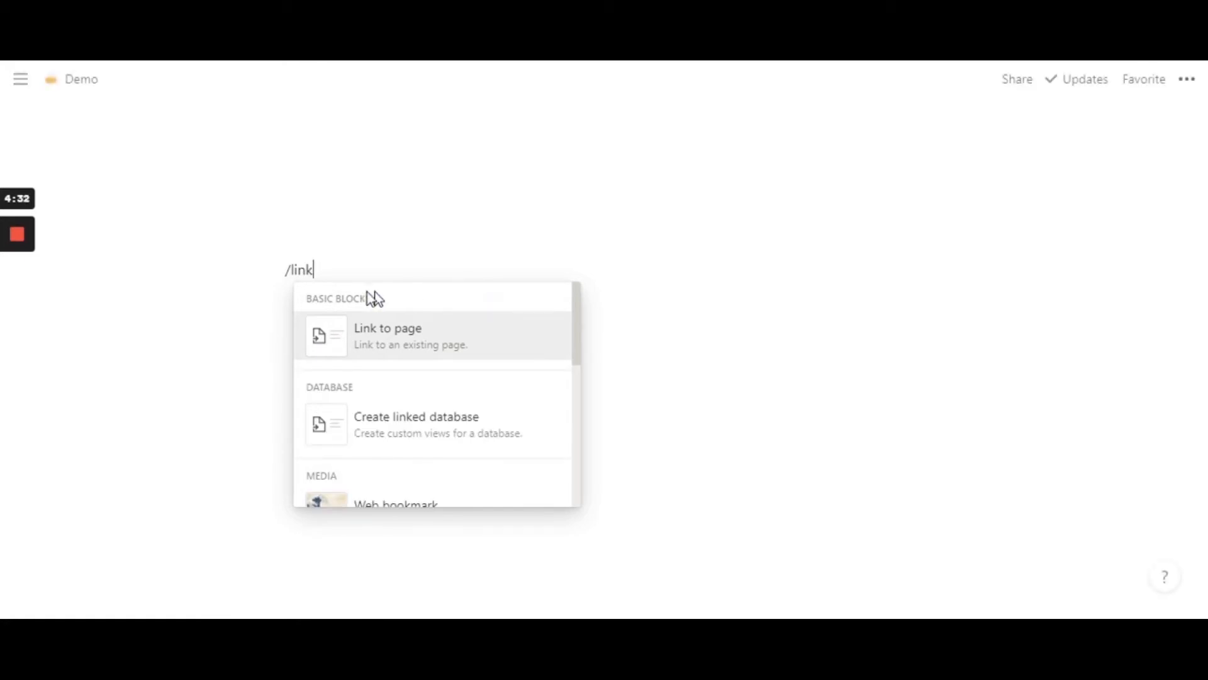
pyautogui.scroll(-2, 415, 383)
pyautogui.scroll(-2, 426, 395)
pyautogui.scroll(5, 426, 395)
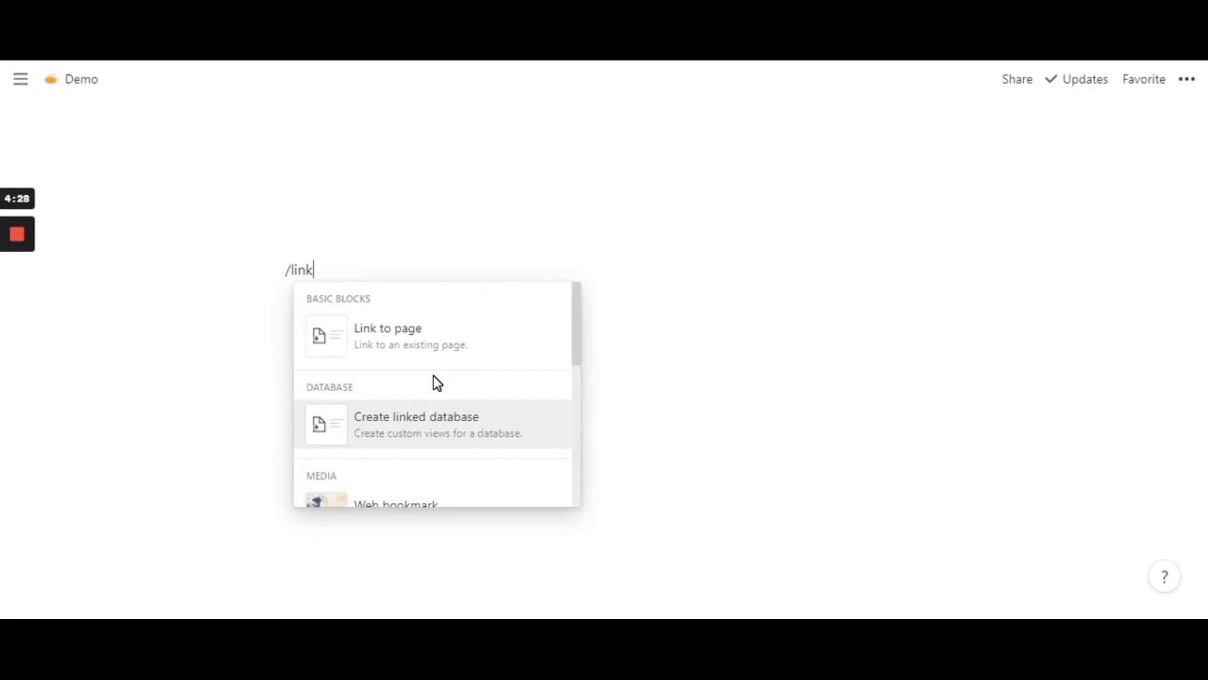
pyautogui.press('Up')
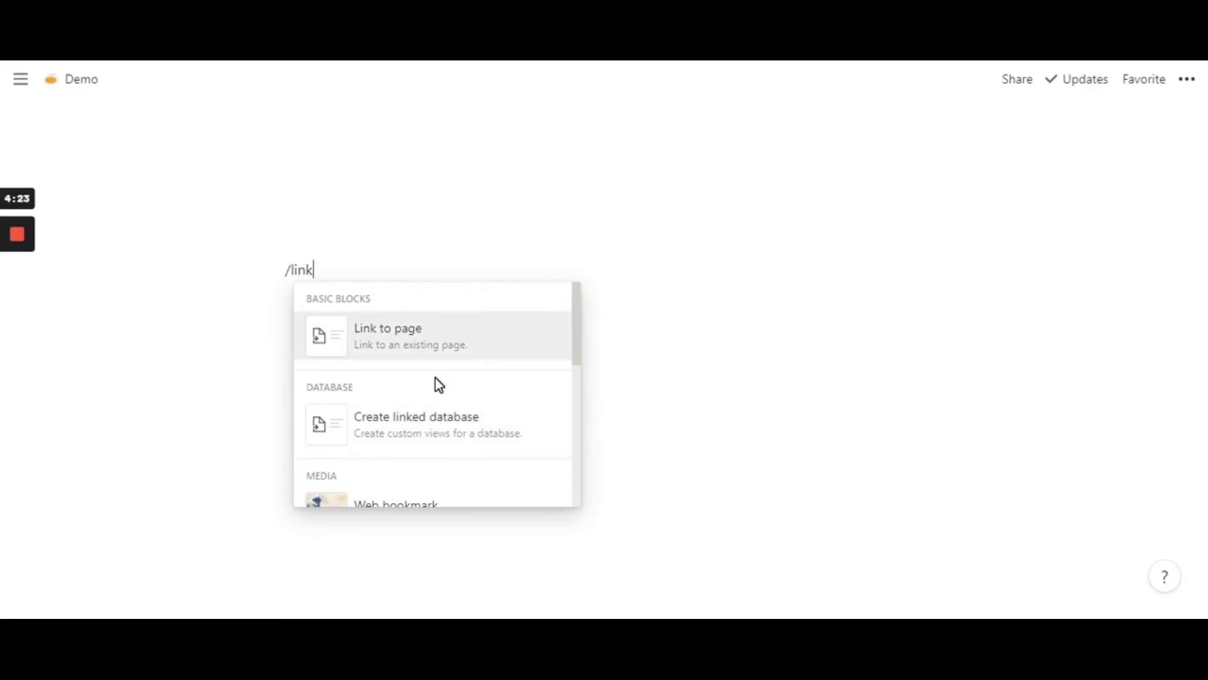
pyautogui.click(429, 341)
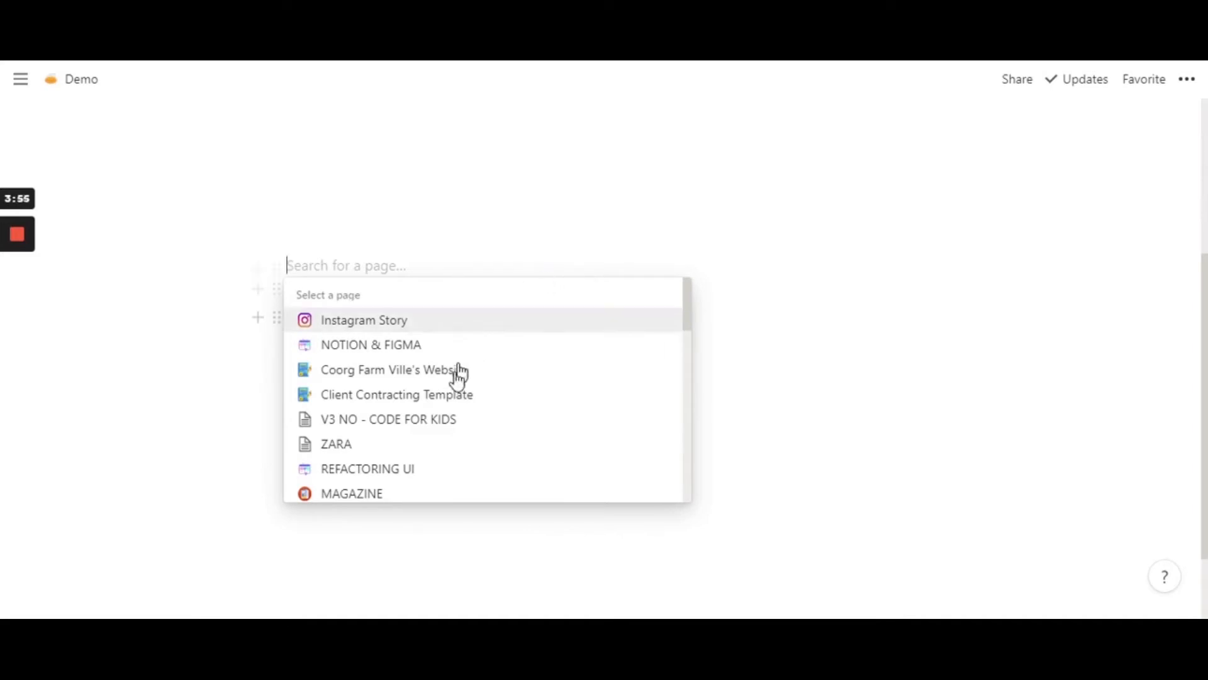
pyautogui.scroll(-2, 509, 428)
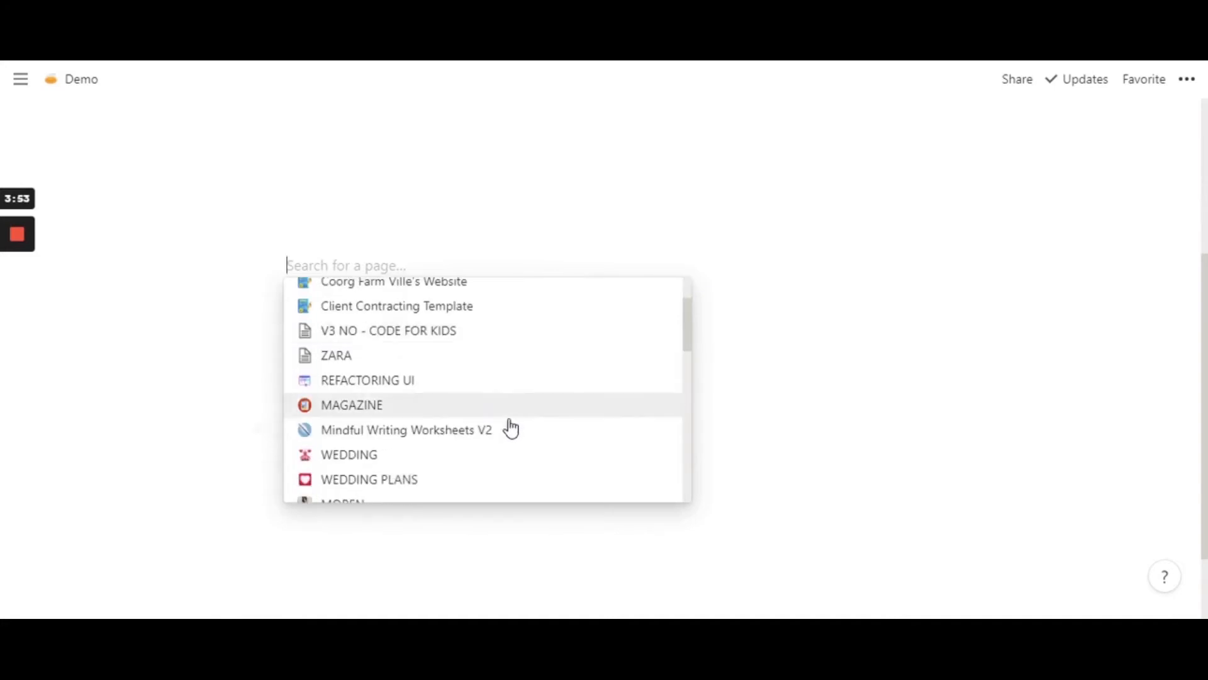
pyautogui.click(415, 390)
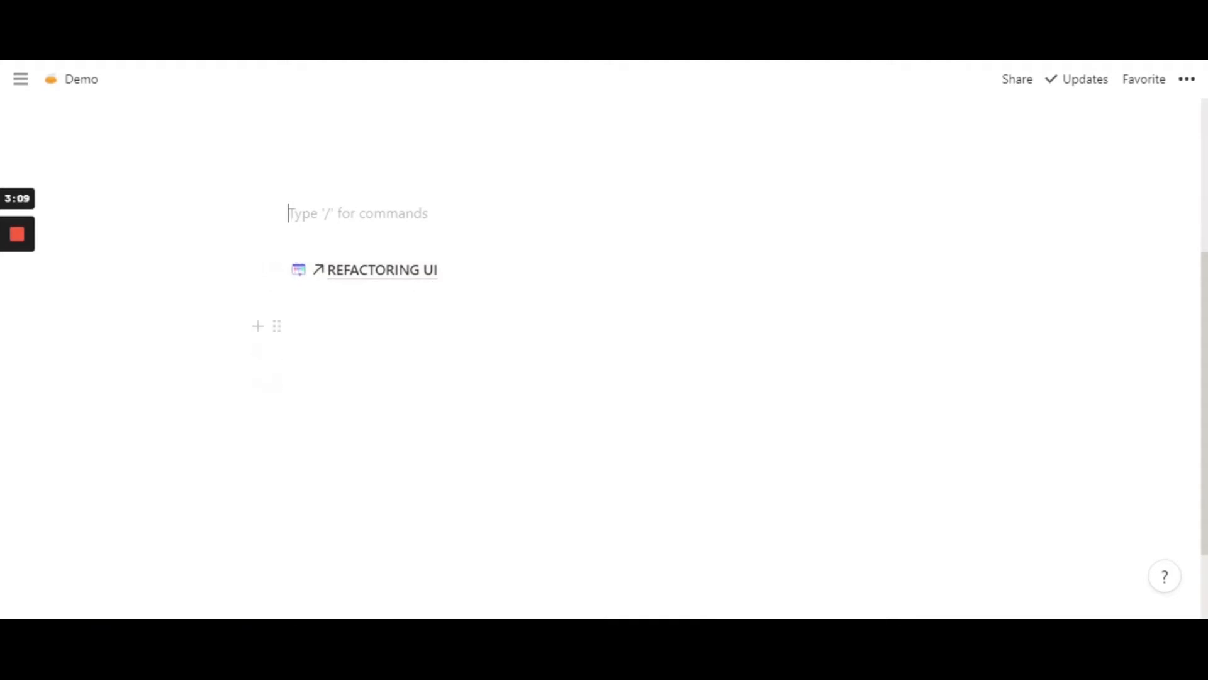
# - Open the REFACTORING UI page through its new link and look through its contents
pyautogui.click(352, 326)
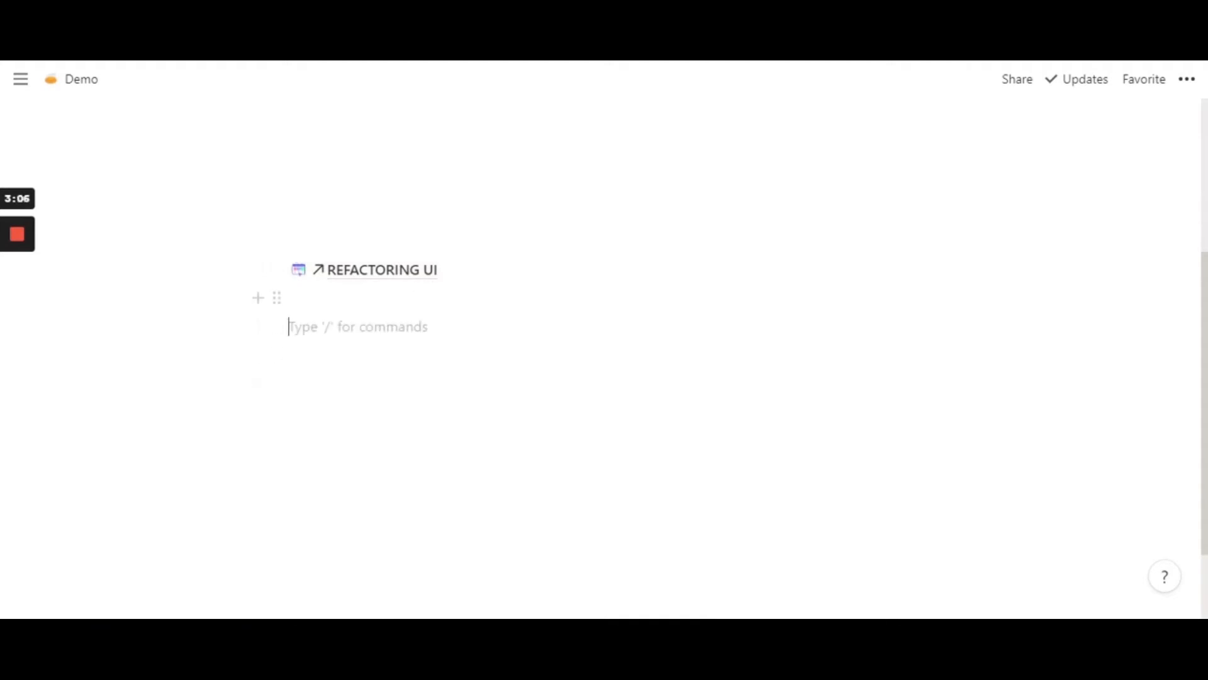
pyautogui.click(393, 277)
pyautogui.scroll(-3, 896, 241)
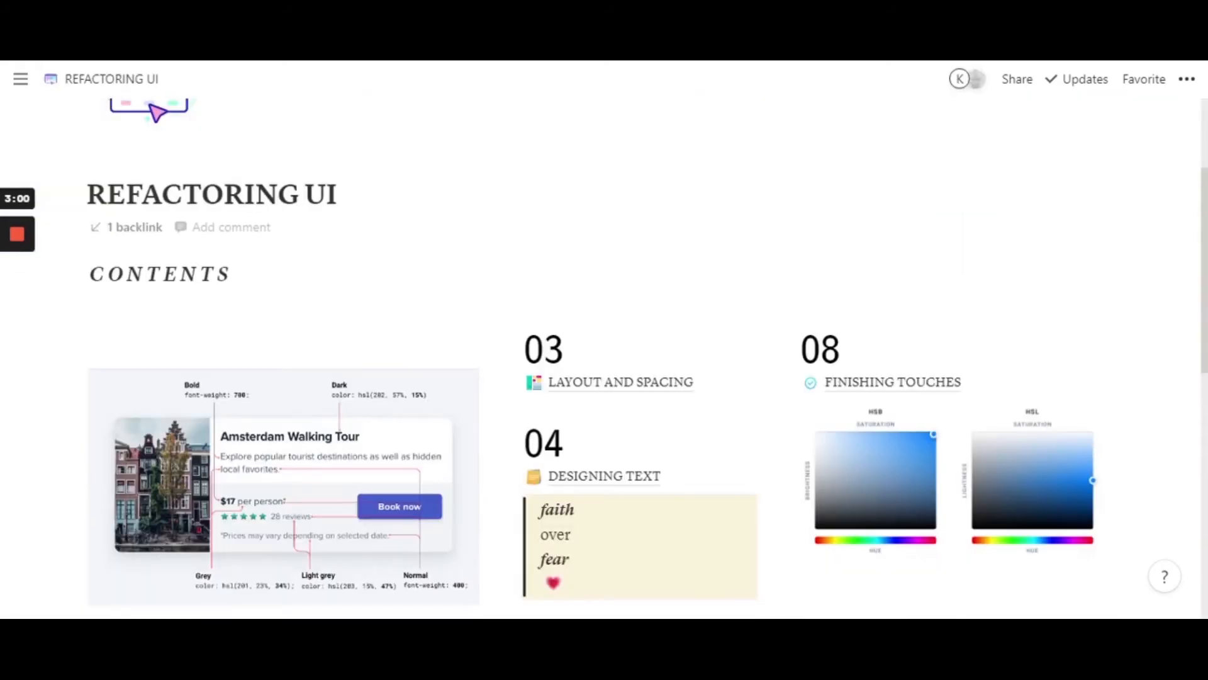
pyautogui.scroll(-5, 604, 285)
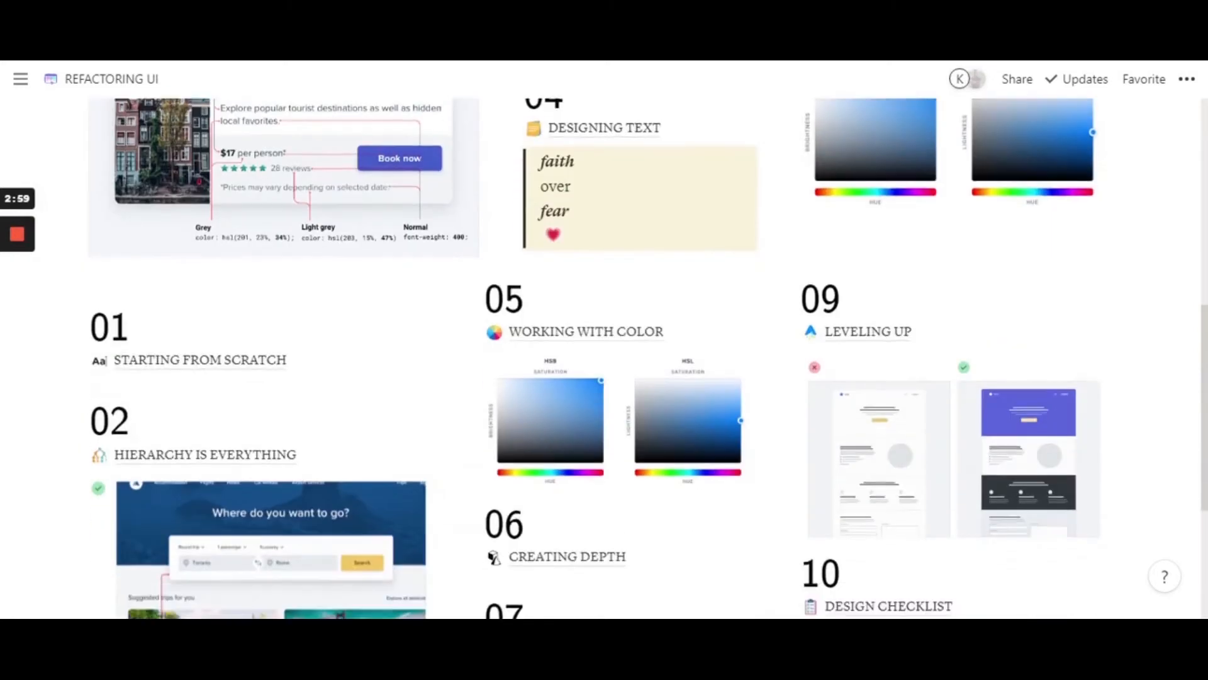
pyautogui.scroll(8, 604, 285)
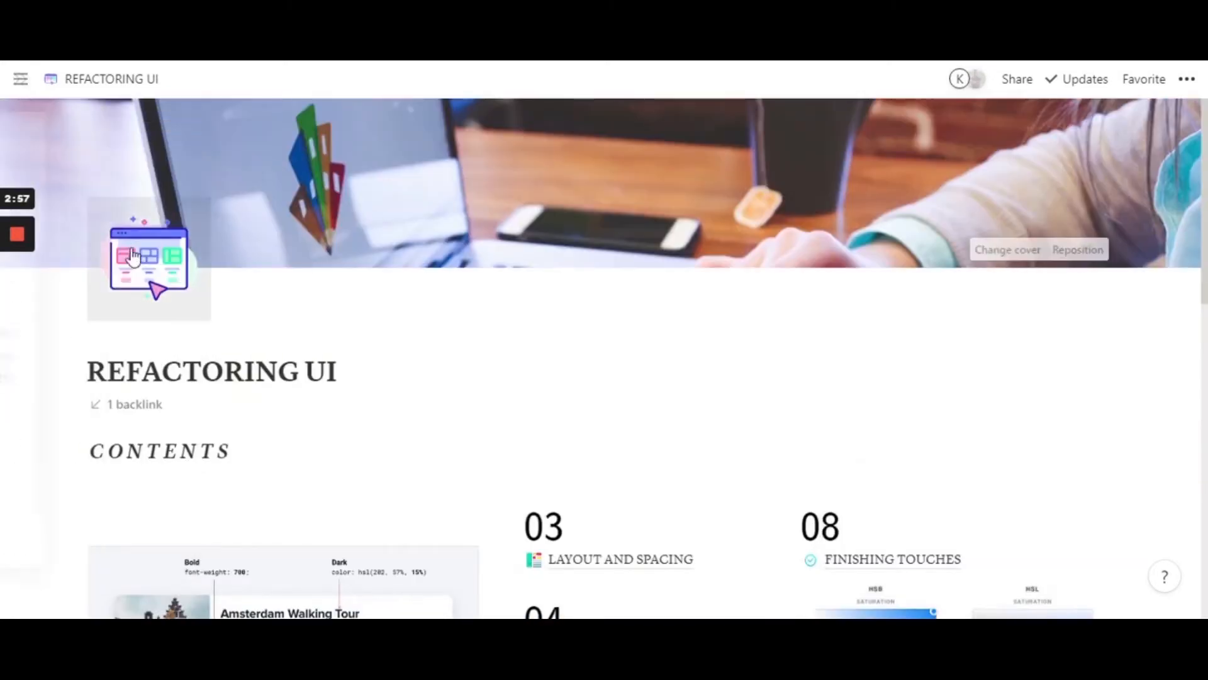
pyautogui.scroll(-2, 148, 265)
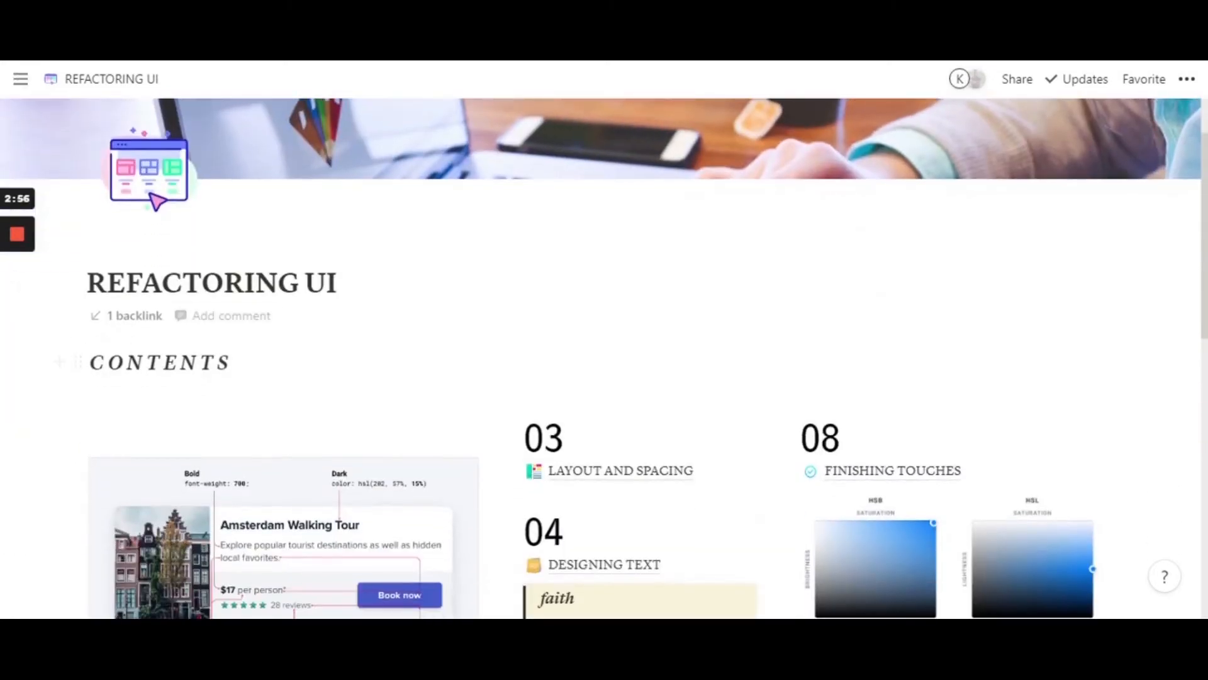
# - Return to the Demo page through the backlink on the REFACTORING UI page
pyautogui.click(140, 317)
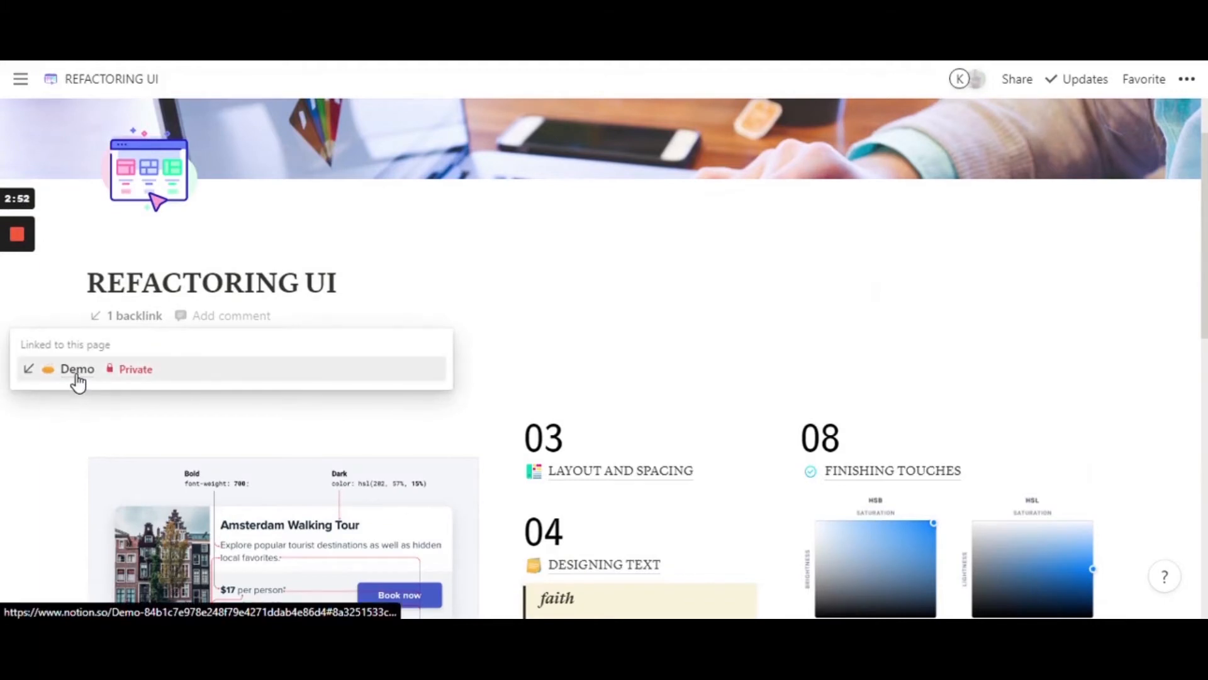
pyautogui.click(79, 375)
pyautogui.scroll(-4, 352, 322)
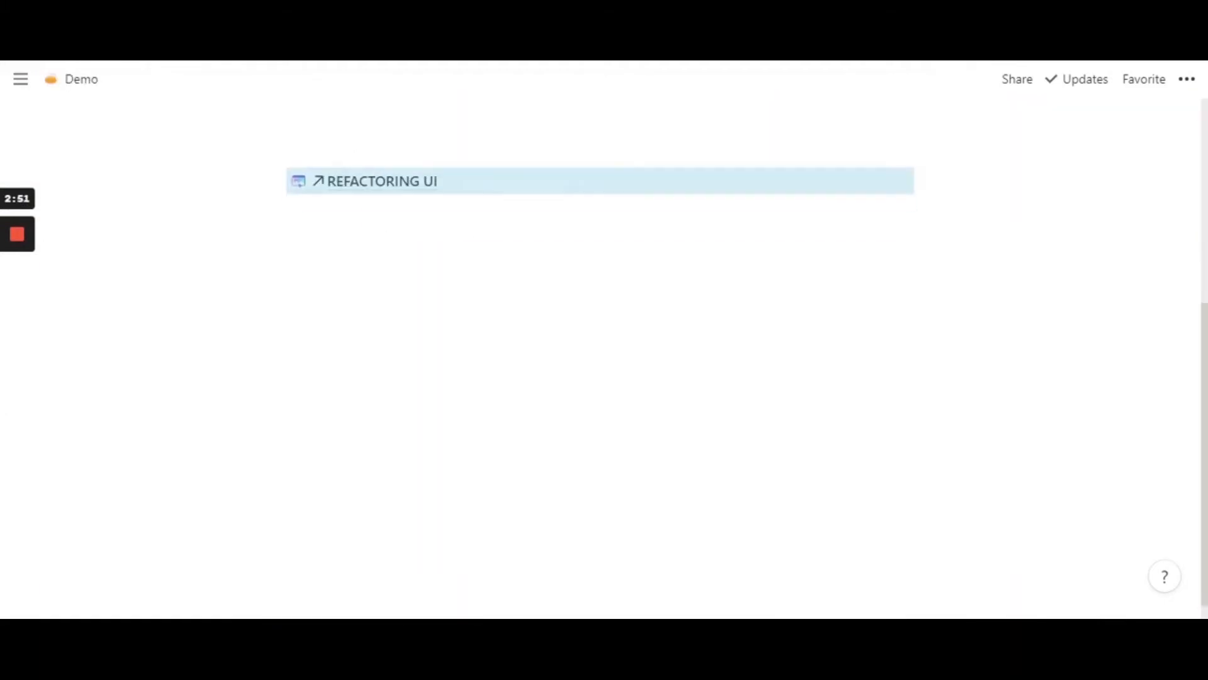
pyautogui.click(352, 323)
pyautogui.scroll(1, 353, 322)
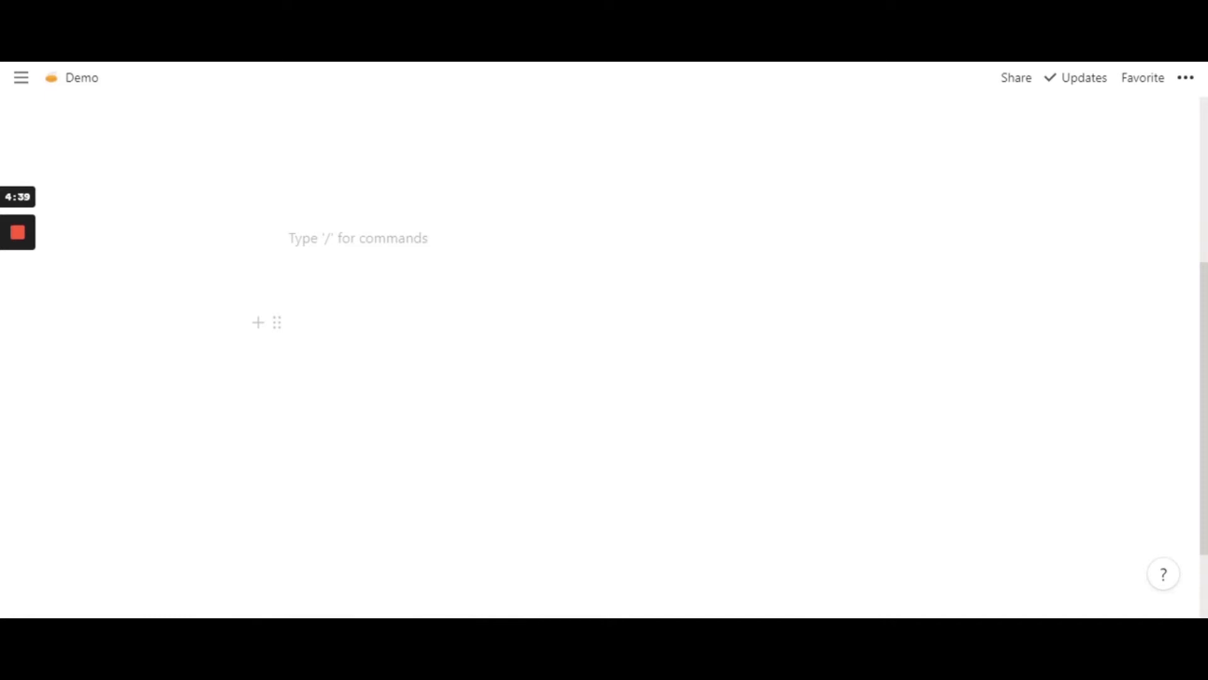
# - Insert a linked database block on the empty line, using the Expense Tracker from Goals & Planner / Money Tracker
pyautogui.write('/link')
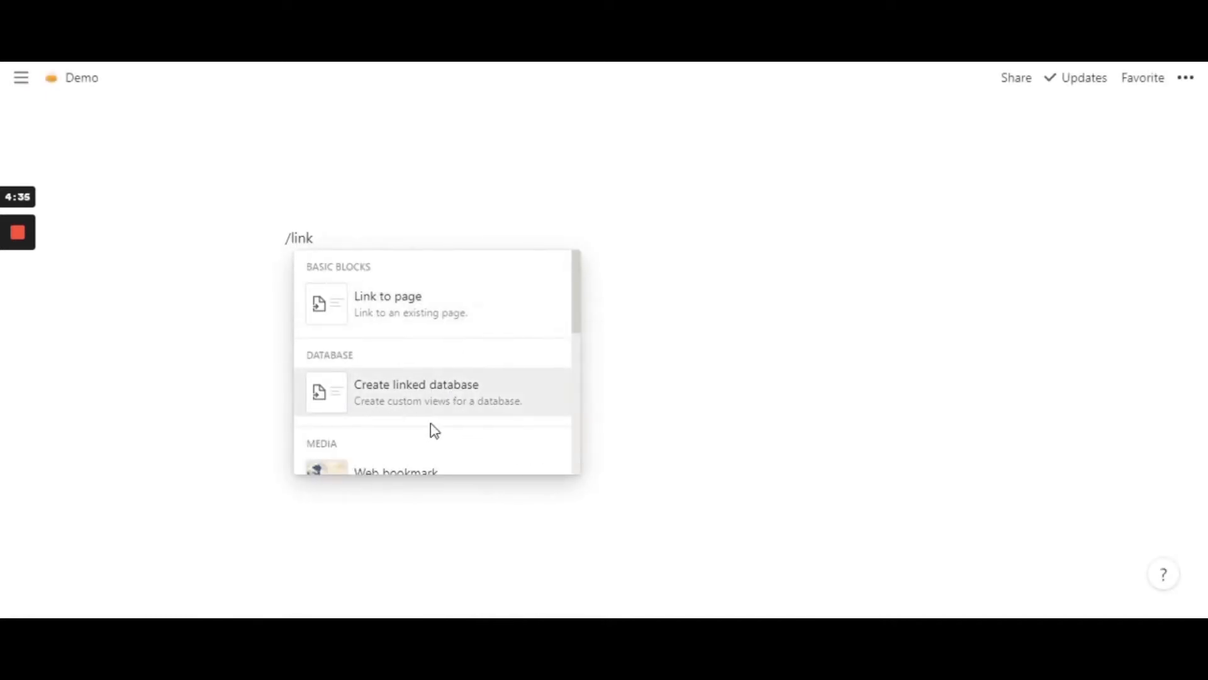
pyautogui.click(406, 399)
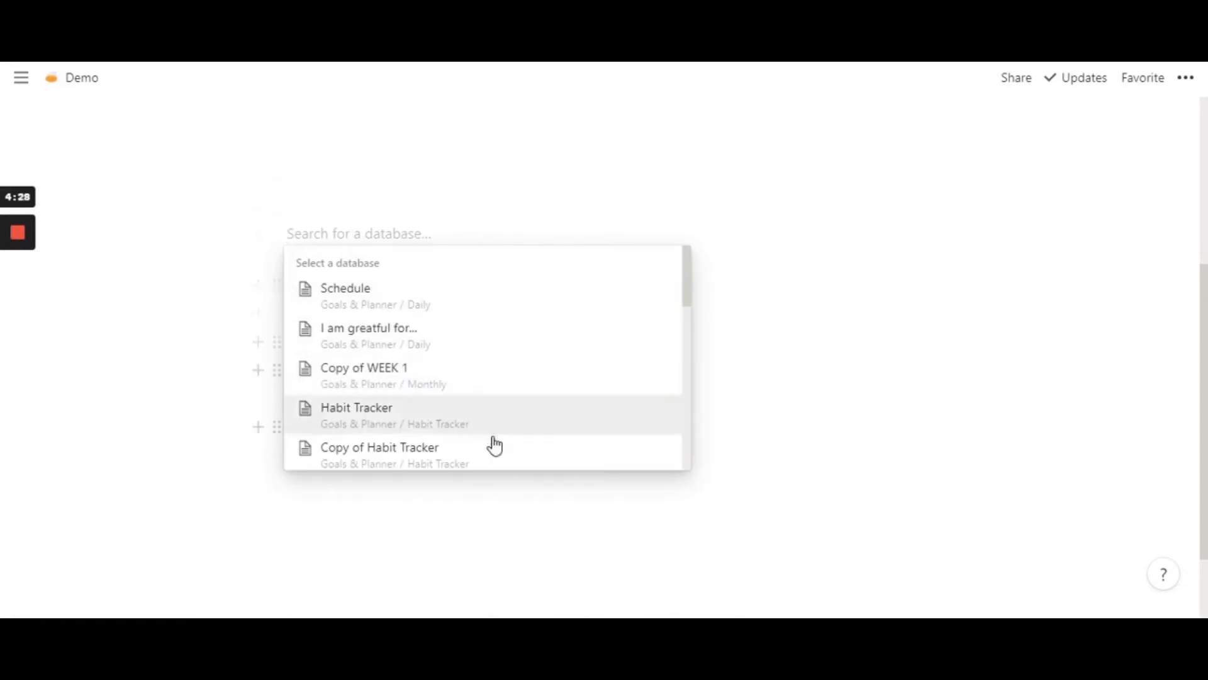
pyautogui.scroll(-3, 495, 445)
pyautogui.scroll(3, 495, 445)
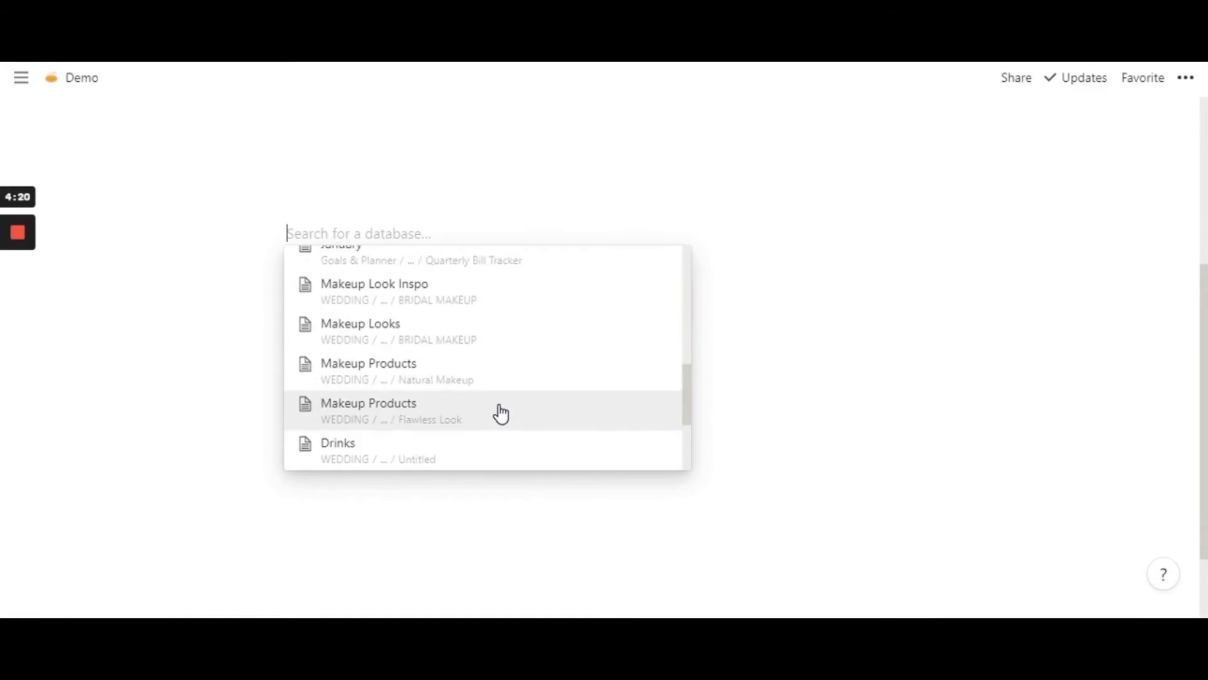
pyautogui.scroll(-5, 497, 413)
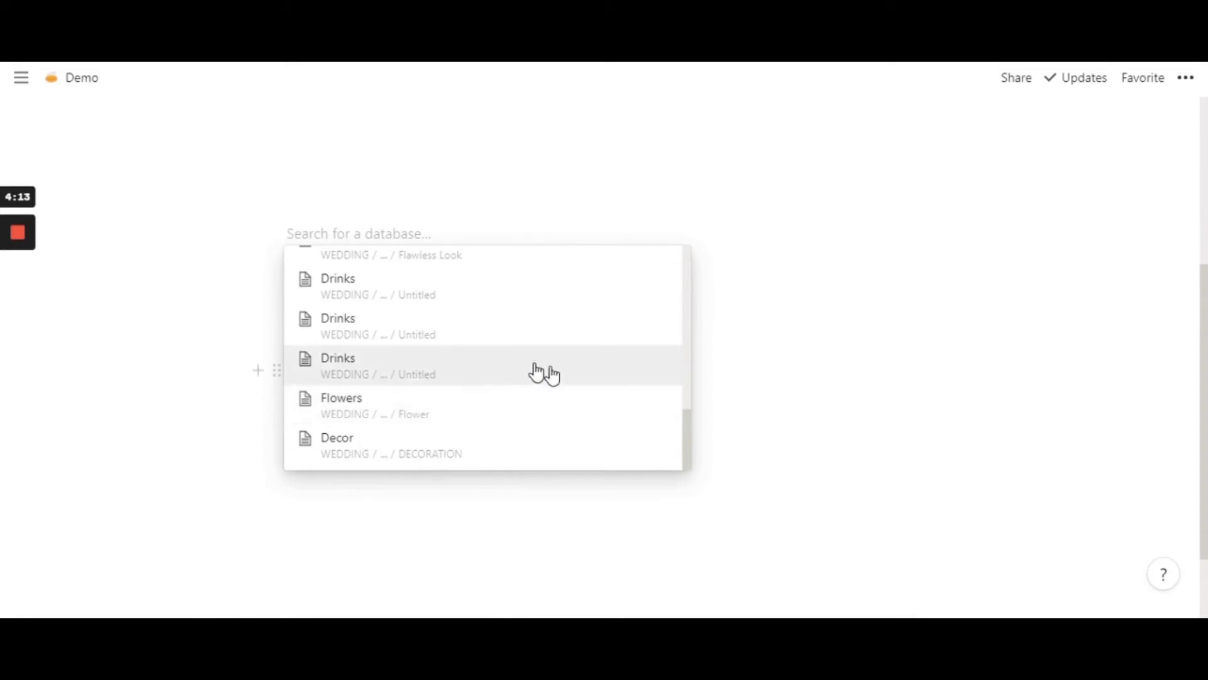
pyautogui.scroll(10, 532, 454)
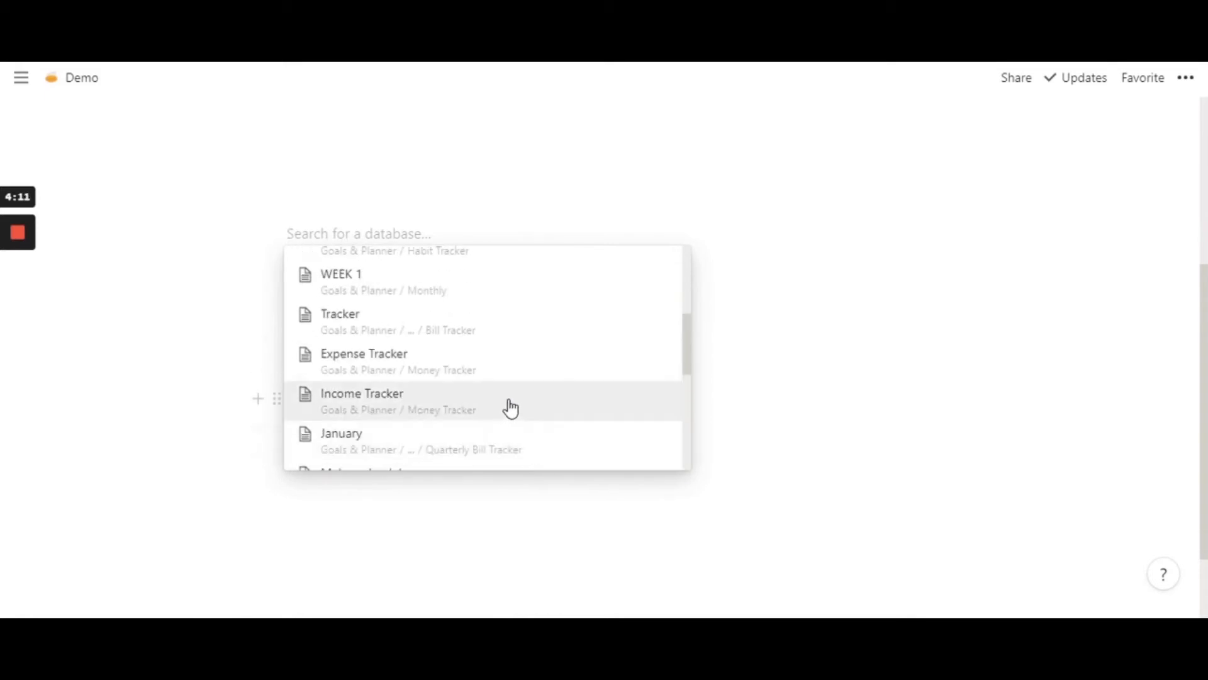
pyautogui.scroll(2, 521, 374)
pyautogui.scroll(-3, 522, 368)
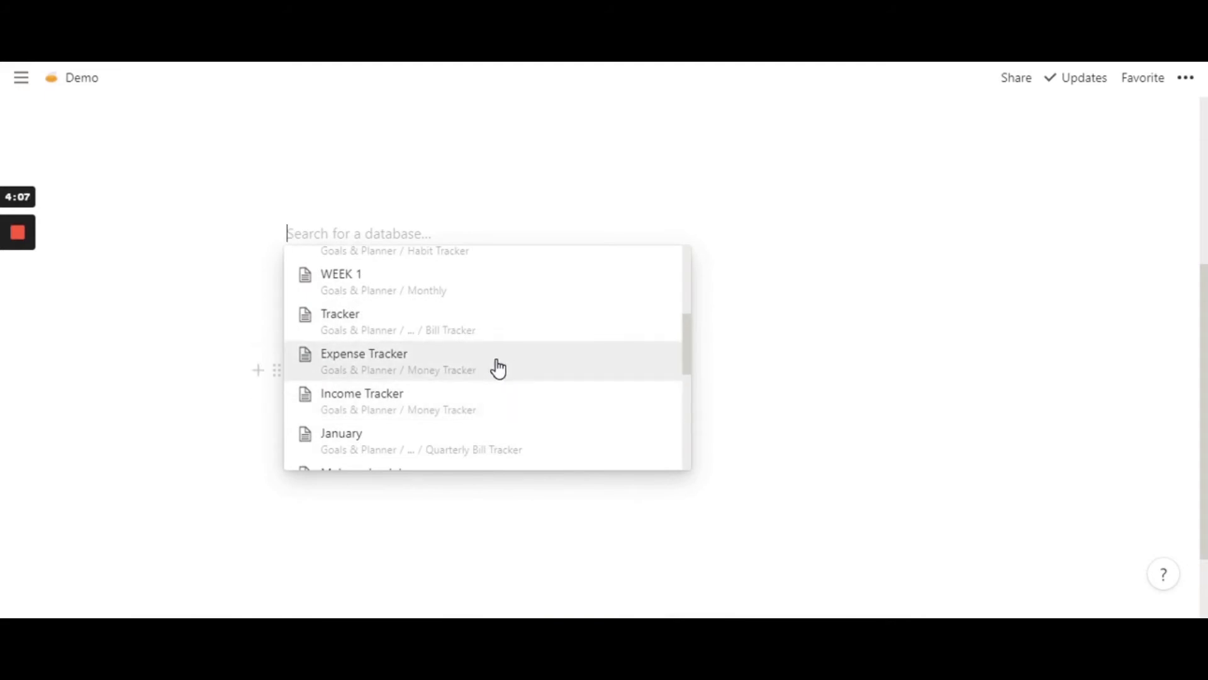
pyautogui.click(498, 368)
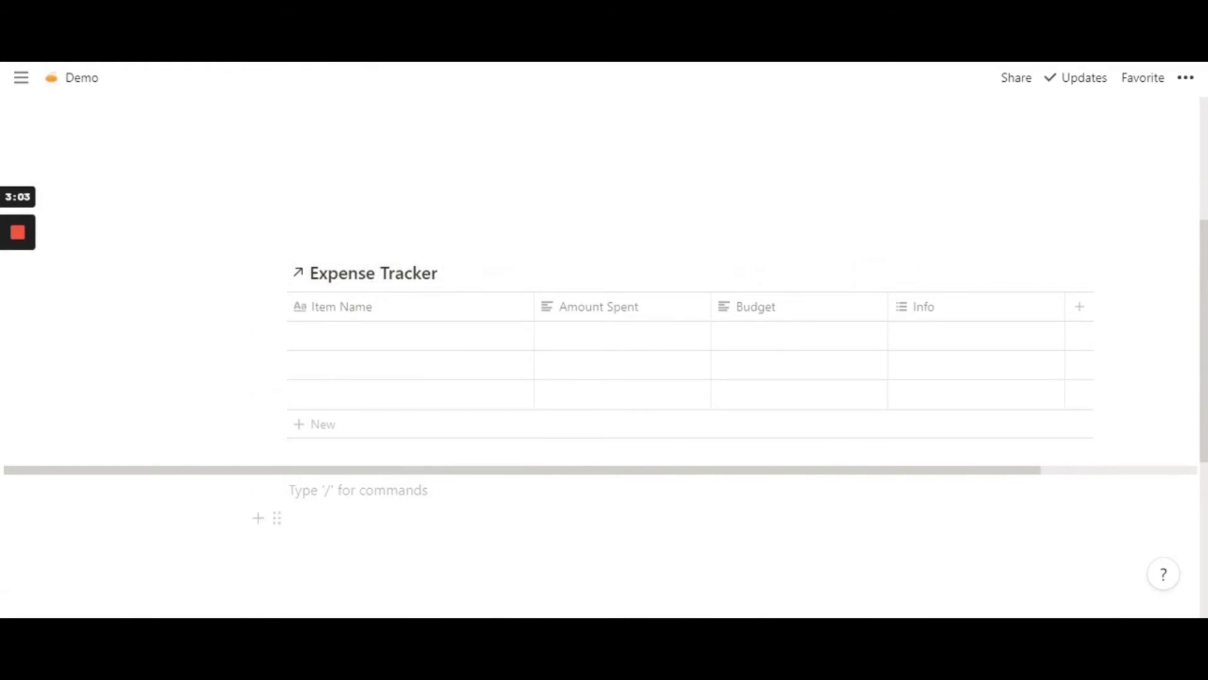
# - Trace the linked Expense Tracker to its original database on the Money Tracker page and view that block's actions
pyautogui.click(363, 281)
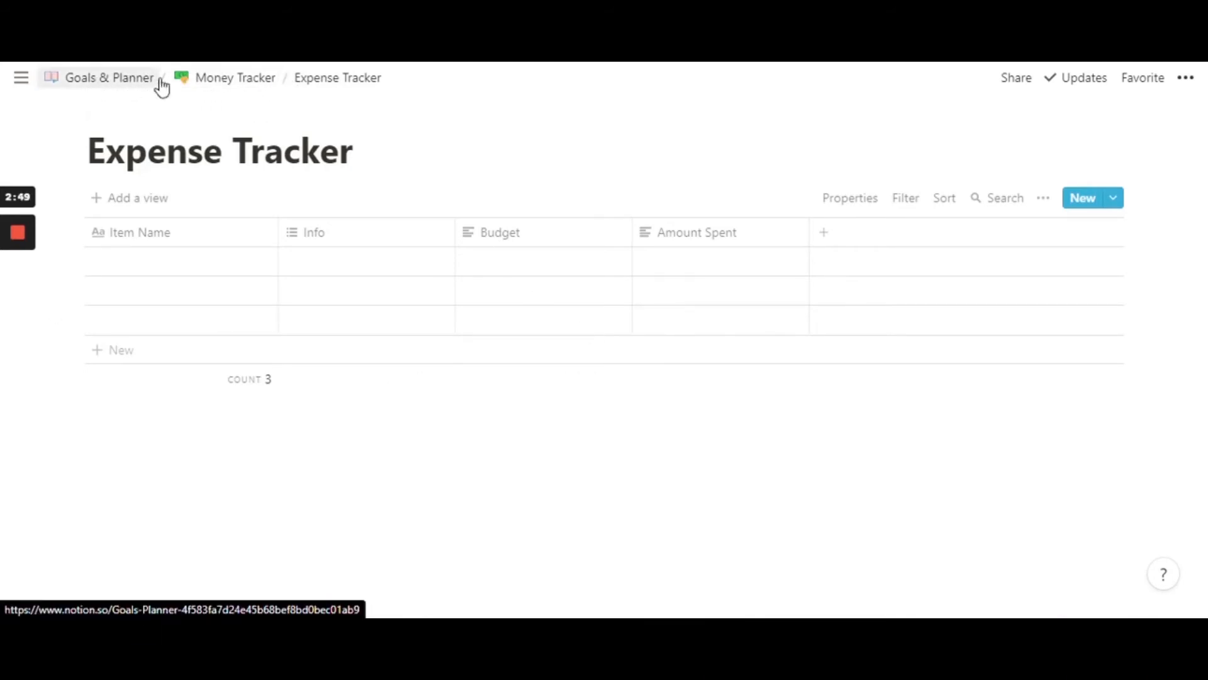
pyautogui.click(249, 93)
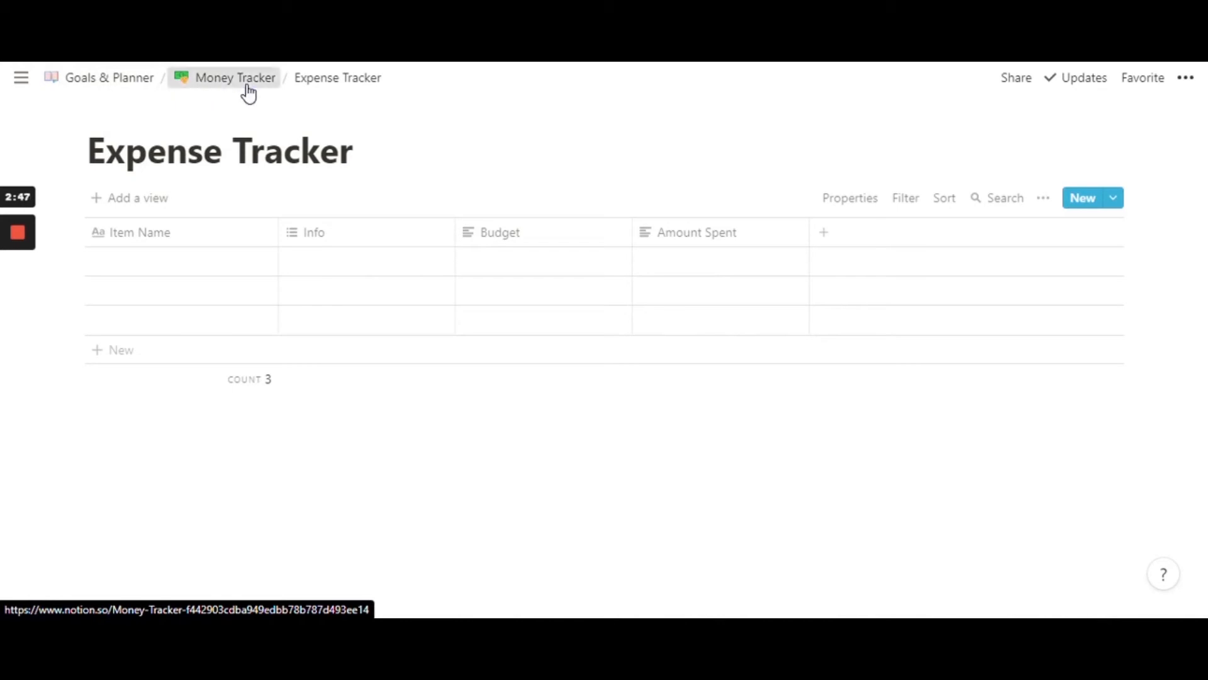
pyautogui.scroll(-4, 441, 378)
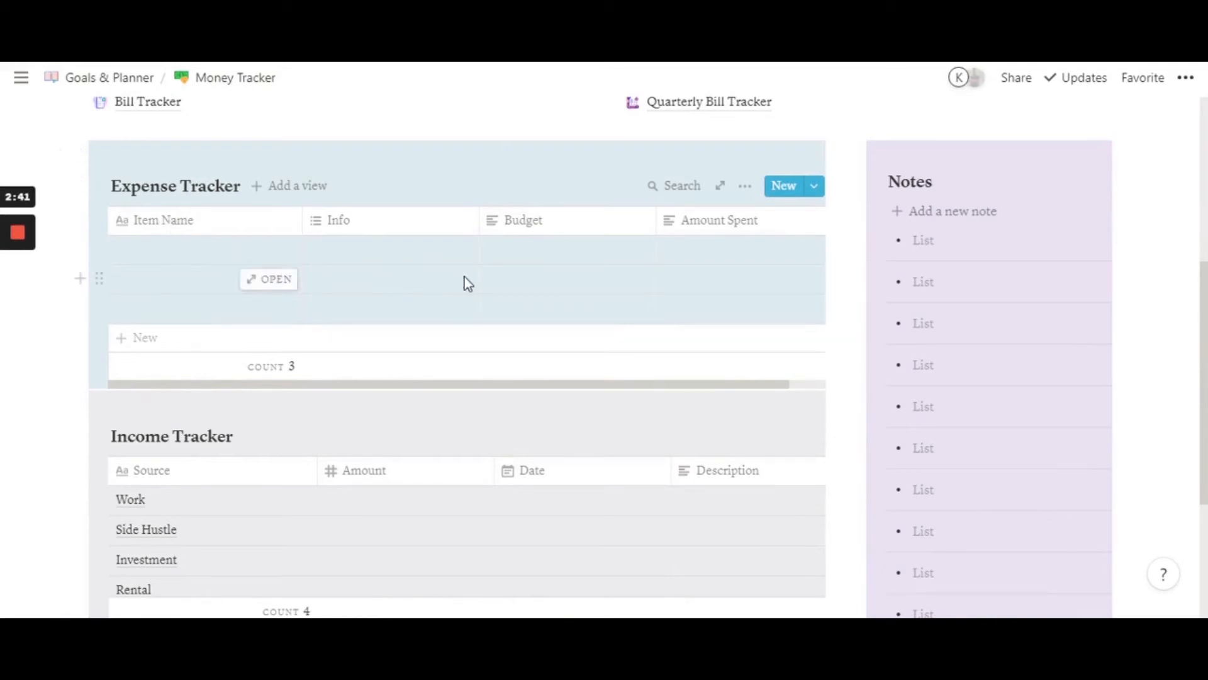
pyautogui.scroll(2, 465, 281)
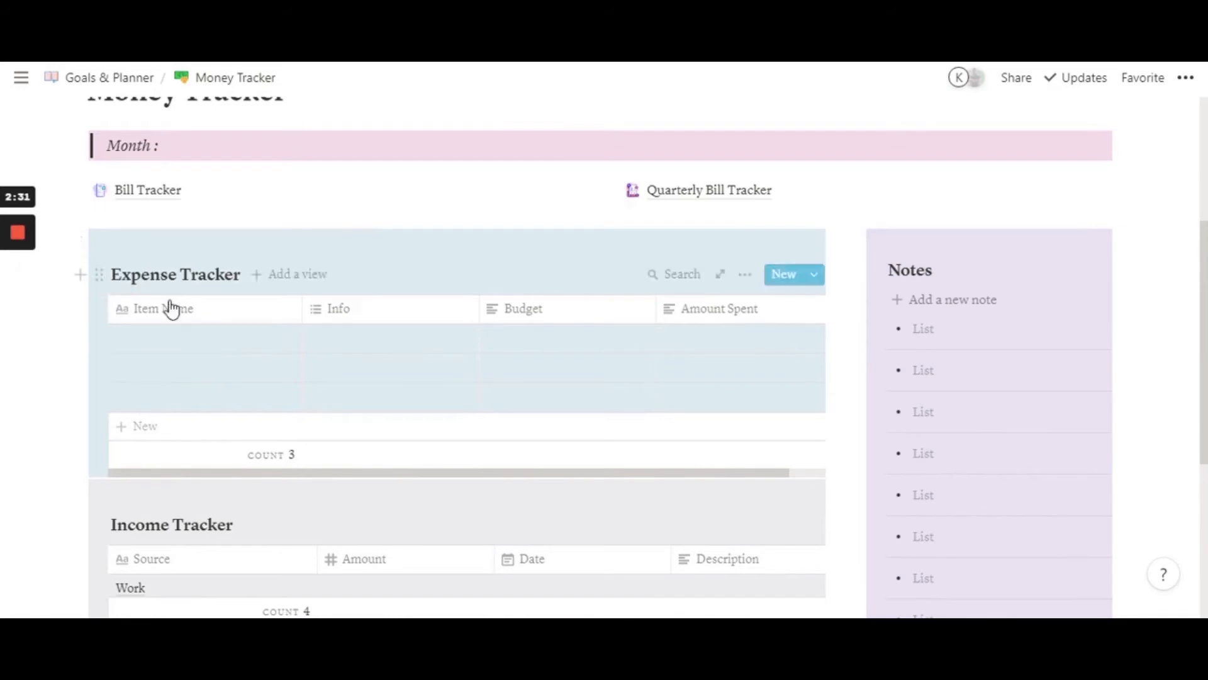
pyautogui.click(100, 276)
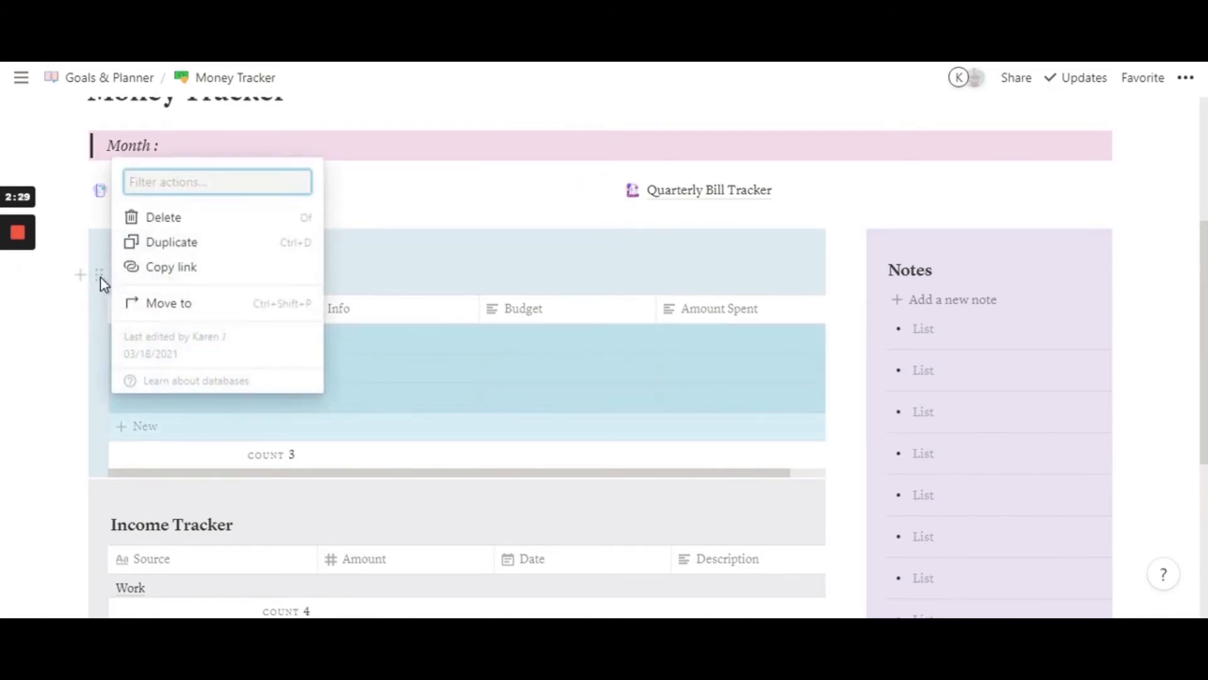
pyautogui.press('Escape')
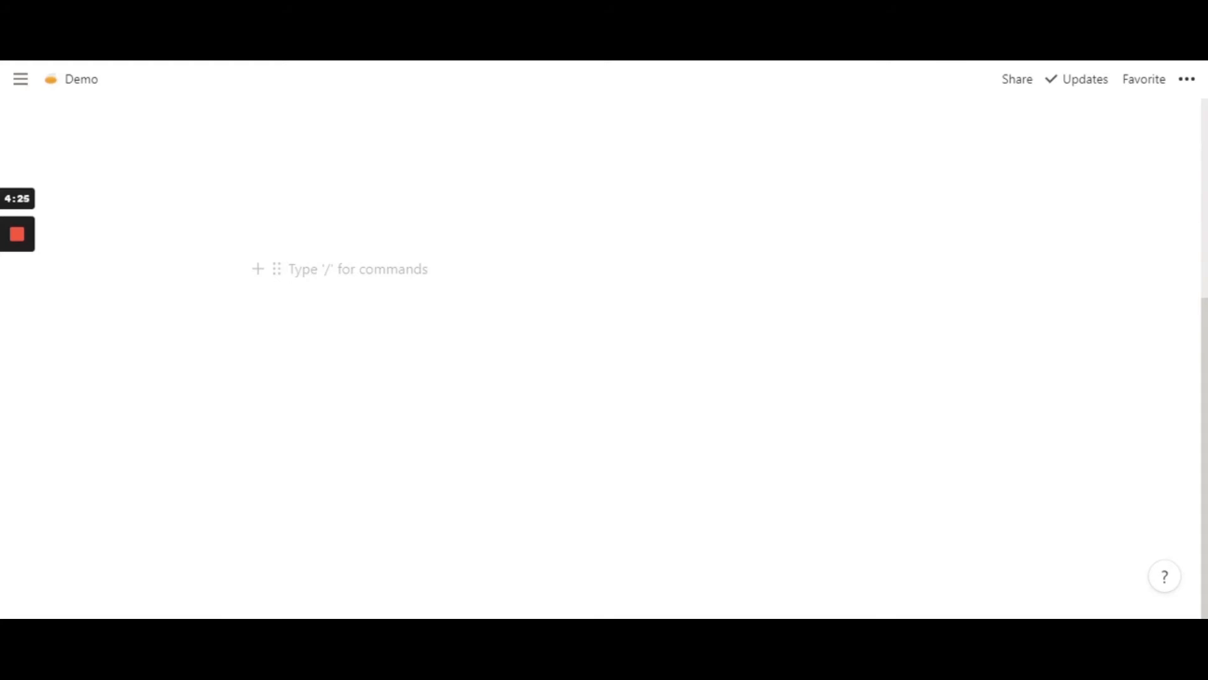
# - Write Myntra on the empty line of the Demo page and get the web address from the open Myntra website
pyautogui.write('M')
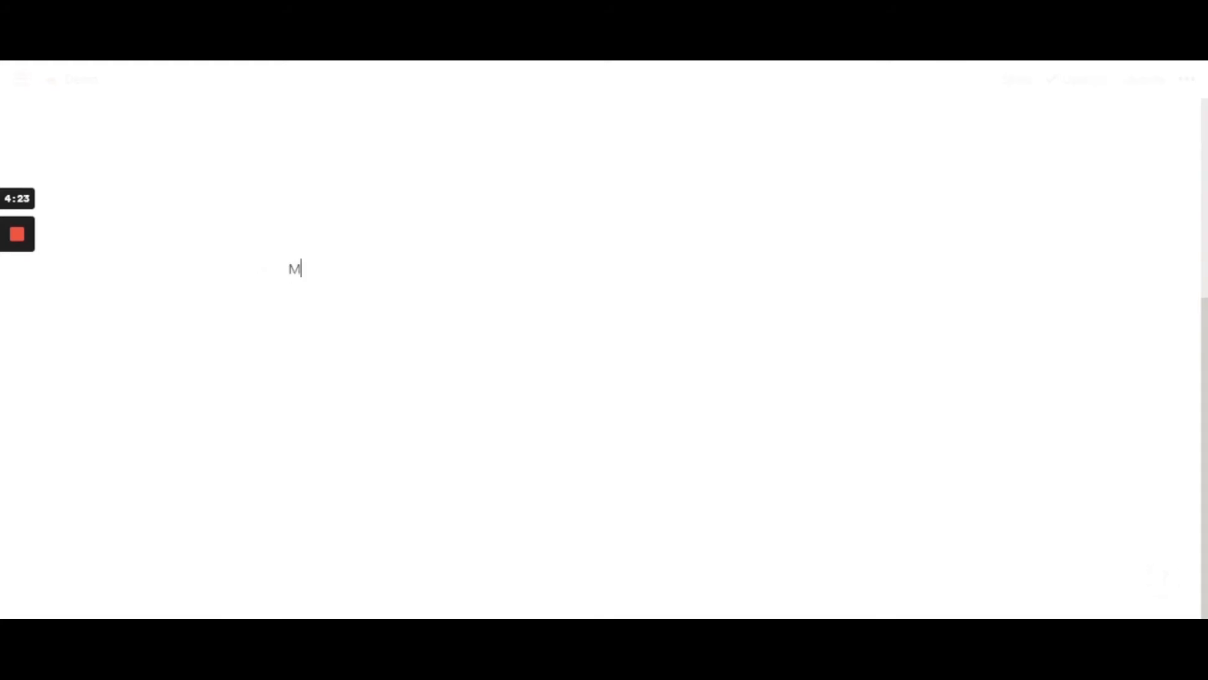
pyautogui.write('yntra')
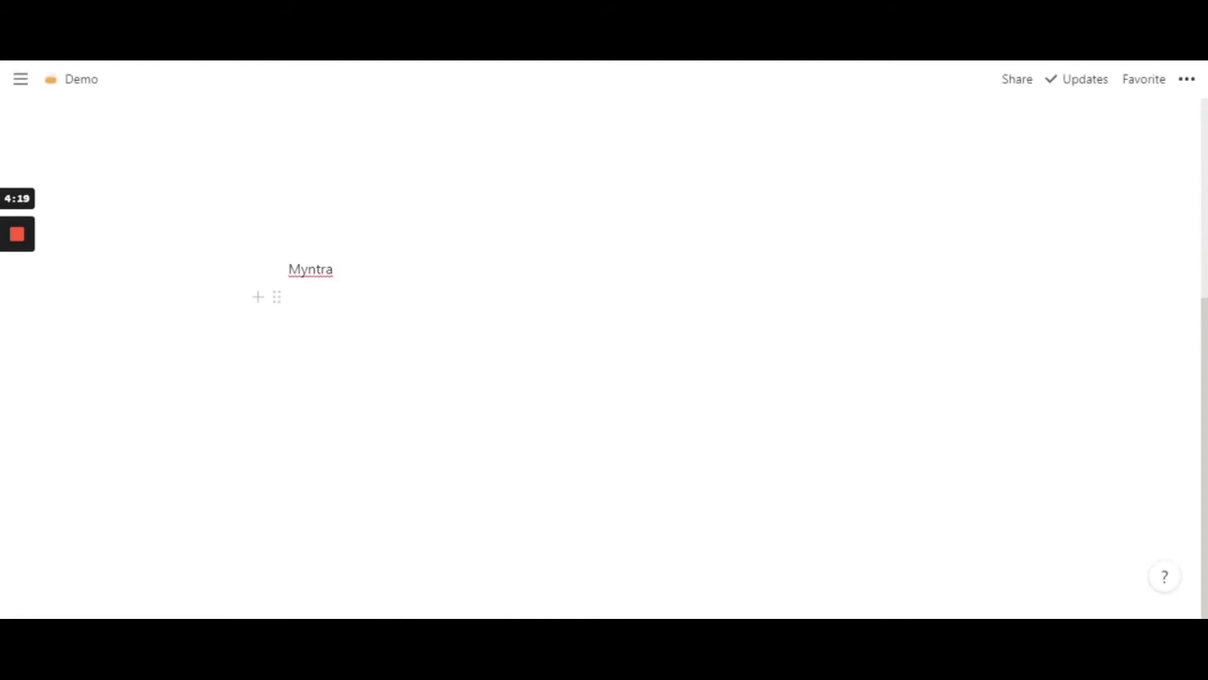
pyautogui.hotkey('ctrl', 'Tab')
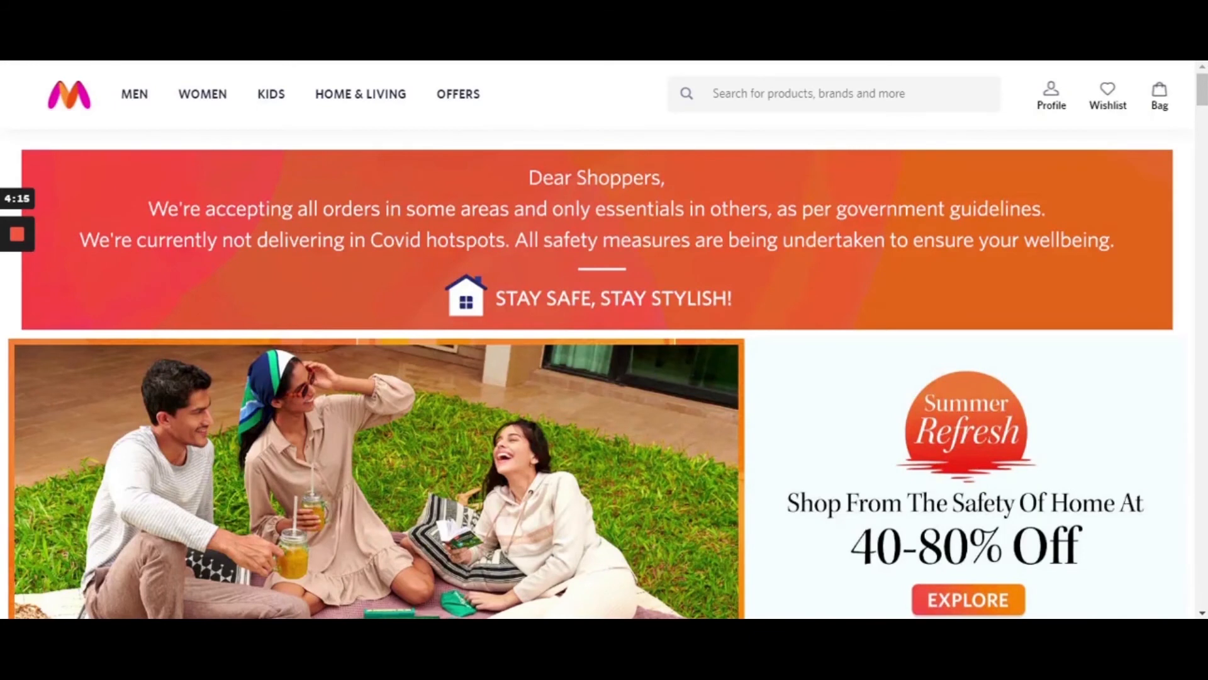
pyautogui.hotkey('ctrl', 'shift', 'Tab')
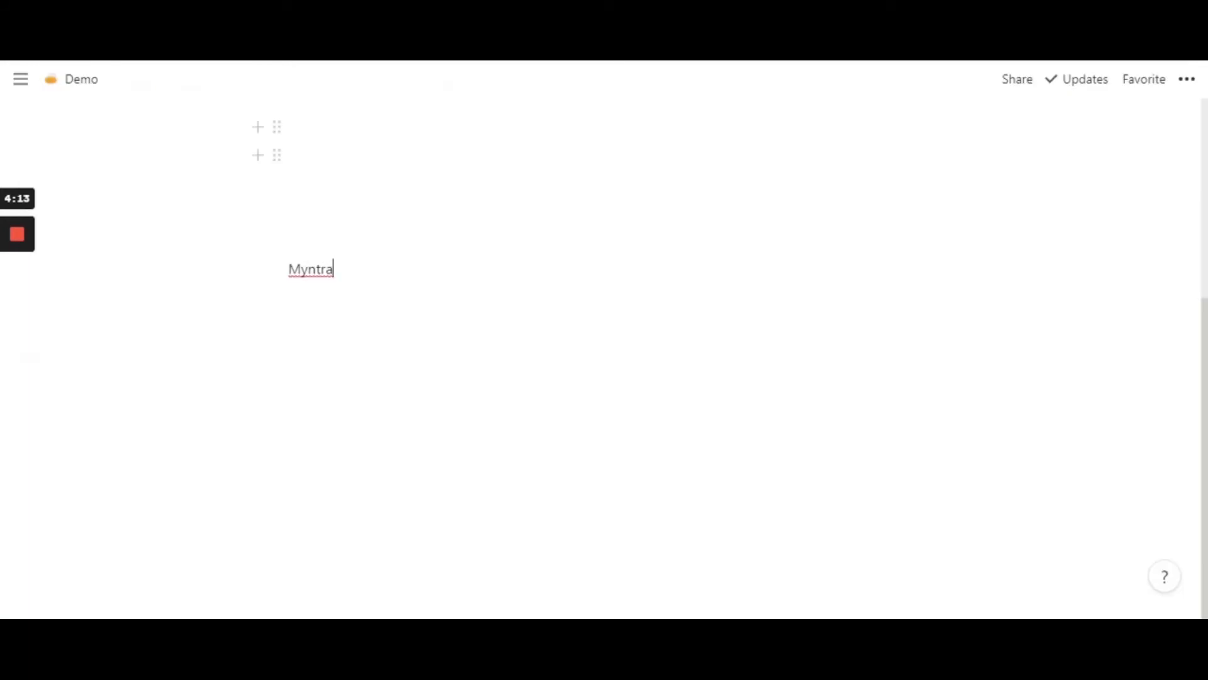
pyautogui.doubleClick(311, 269)
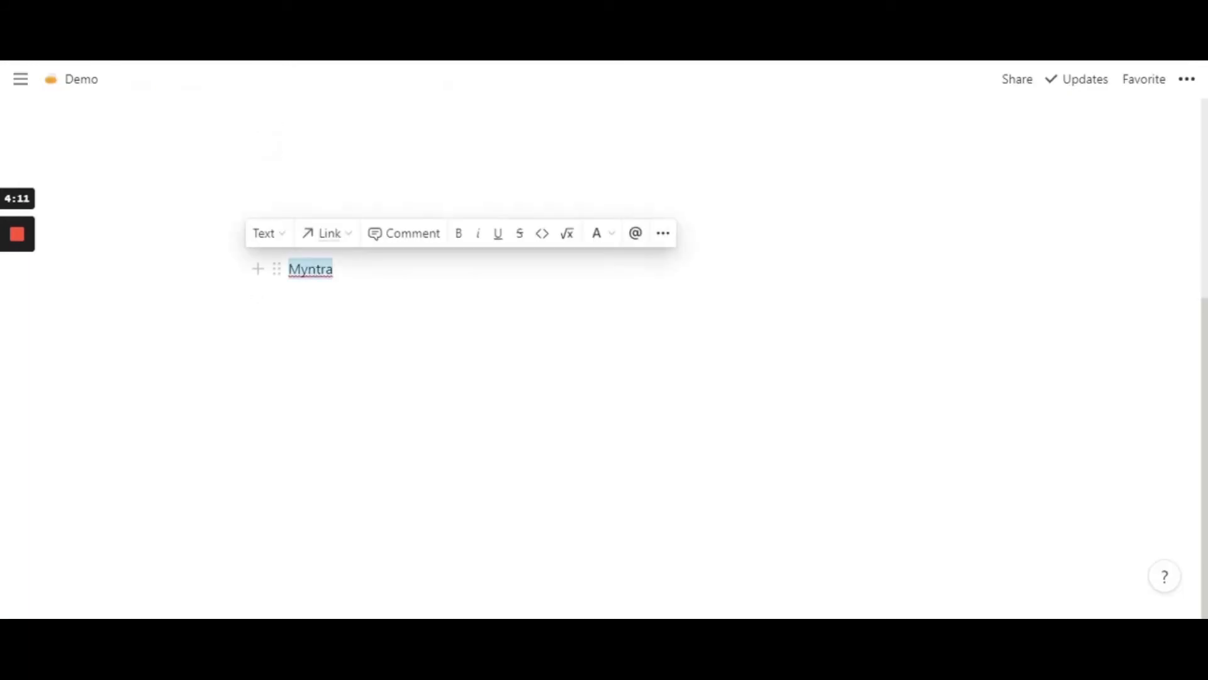
pyautogui.click(333, 296)
pyautogui.doubleClick(311, 268)
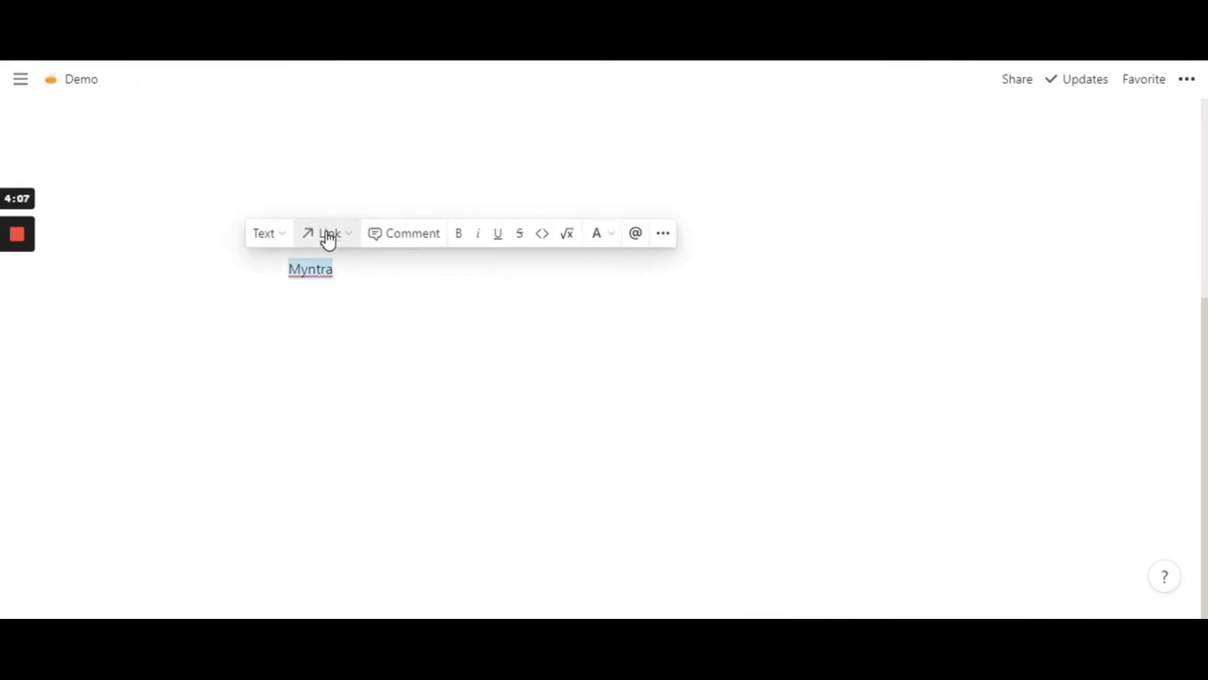
pyautogui.click(341, 244)
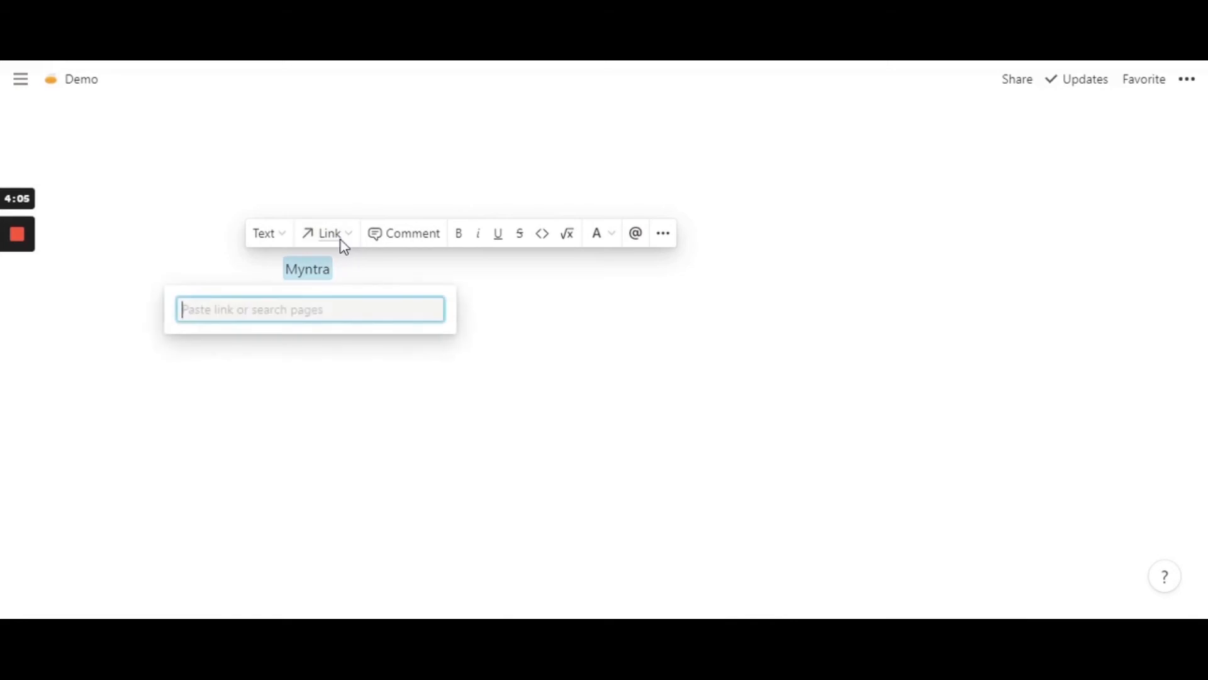
pyautogui.write('https://www.myntra.com/')
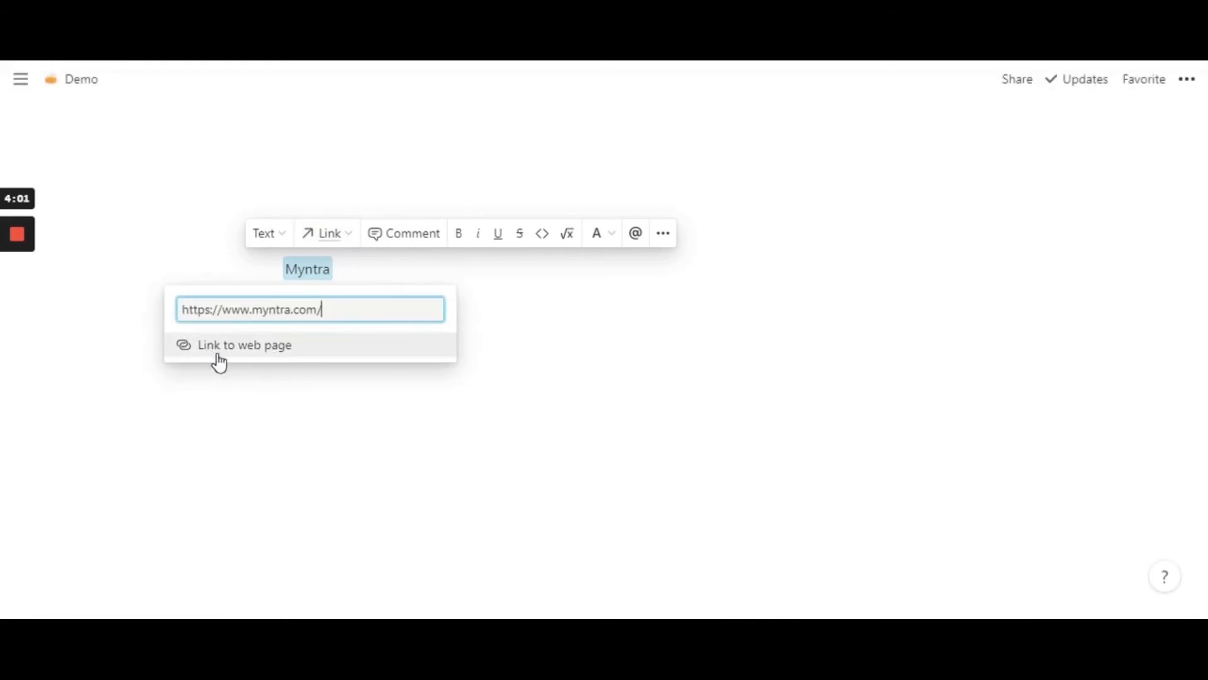
pyautogui.press('Return')
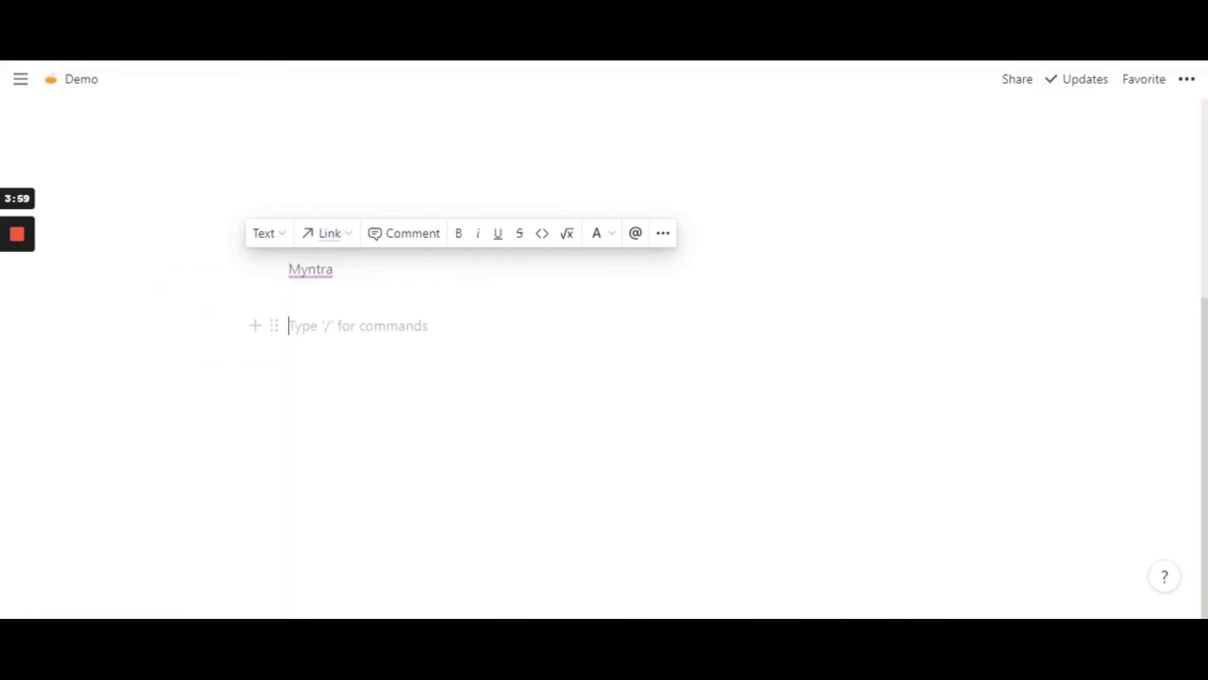
# - Follow the Myntra link to check the website and return to the empty line below it on the Demo page
pyautogui.moveTo(319, 277)
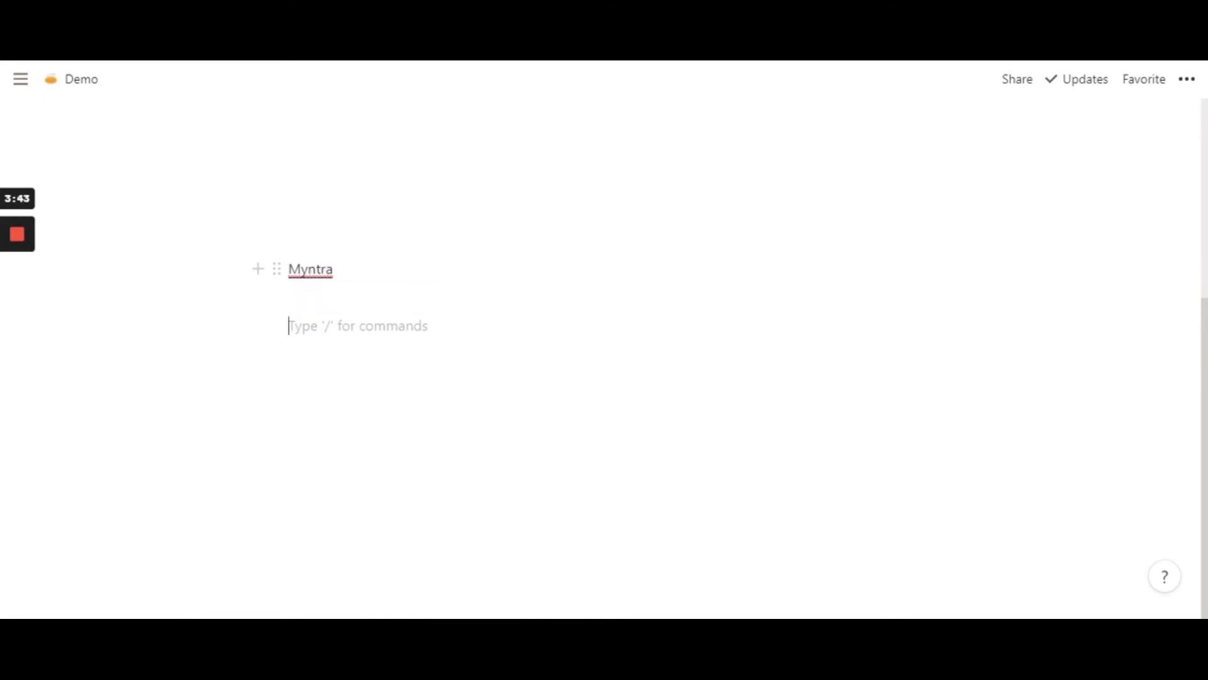
pyautogui.click(310, 279)
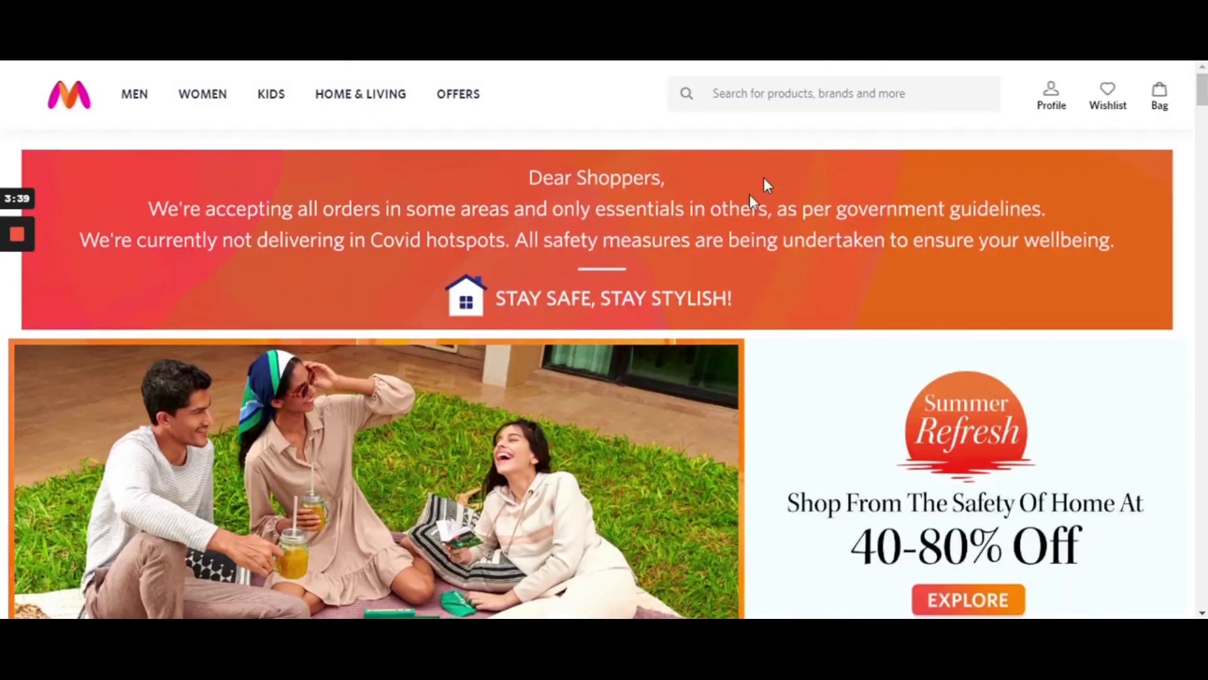
pyautogui.hotkey('ctrl', 'w')
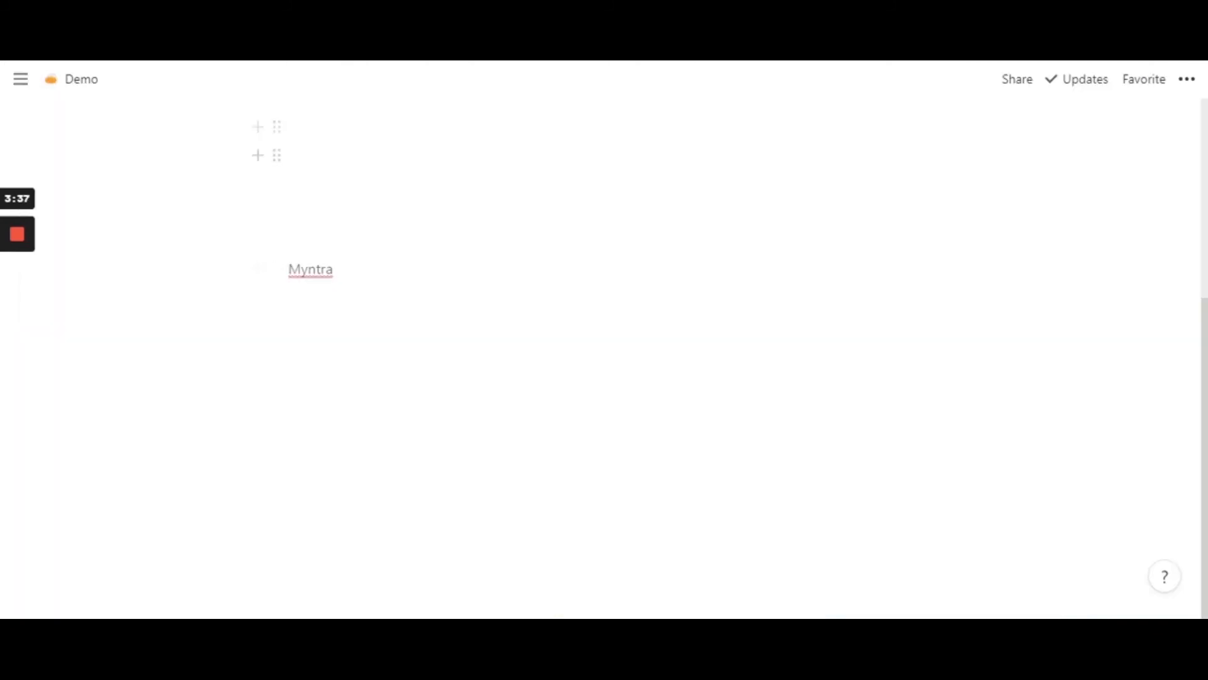
pyautogui.click(314, 325)
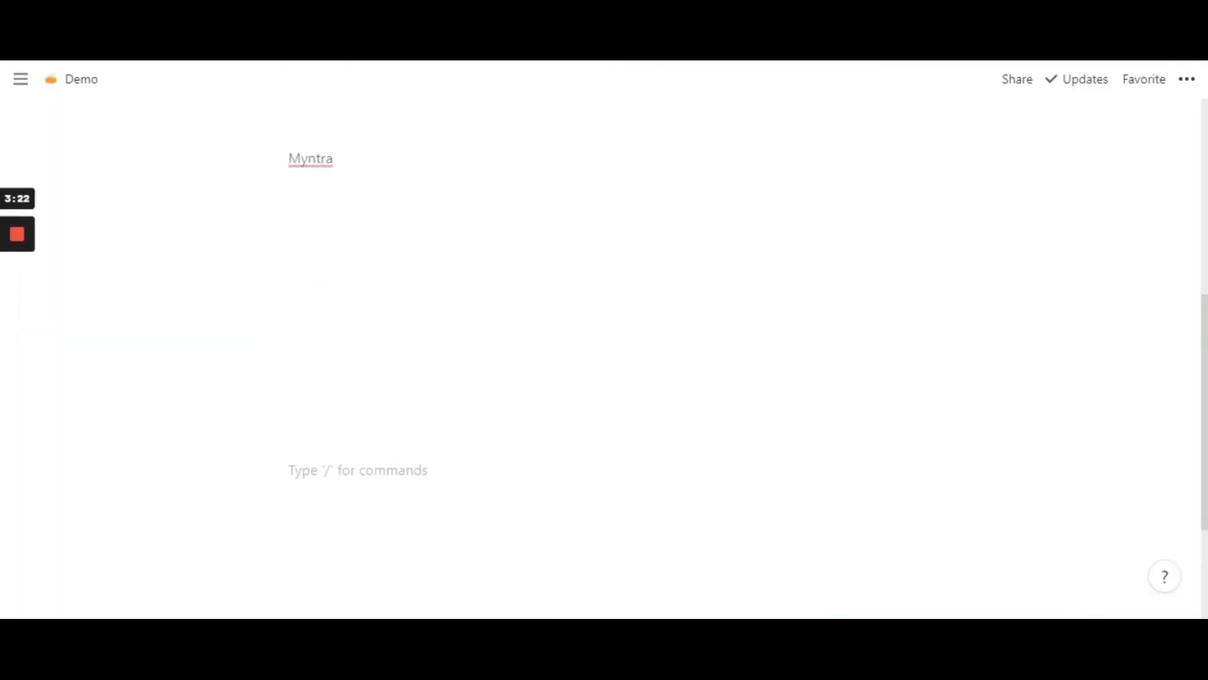
# - Embed the Spotify playlist Summer on the Demo page from its web address and look through its song list
pyautogui.scroll(1, 601, 358)
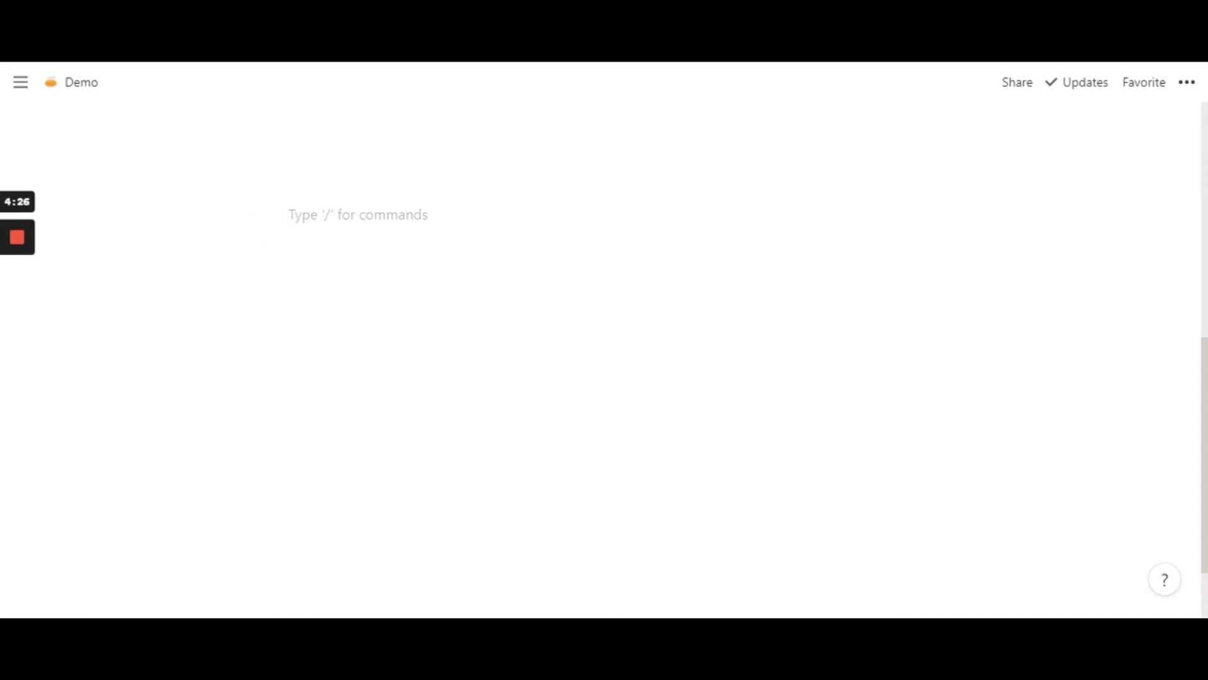
pyautogui.hotkey('ctrl', 'Tab')
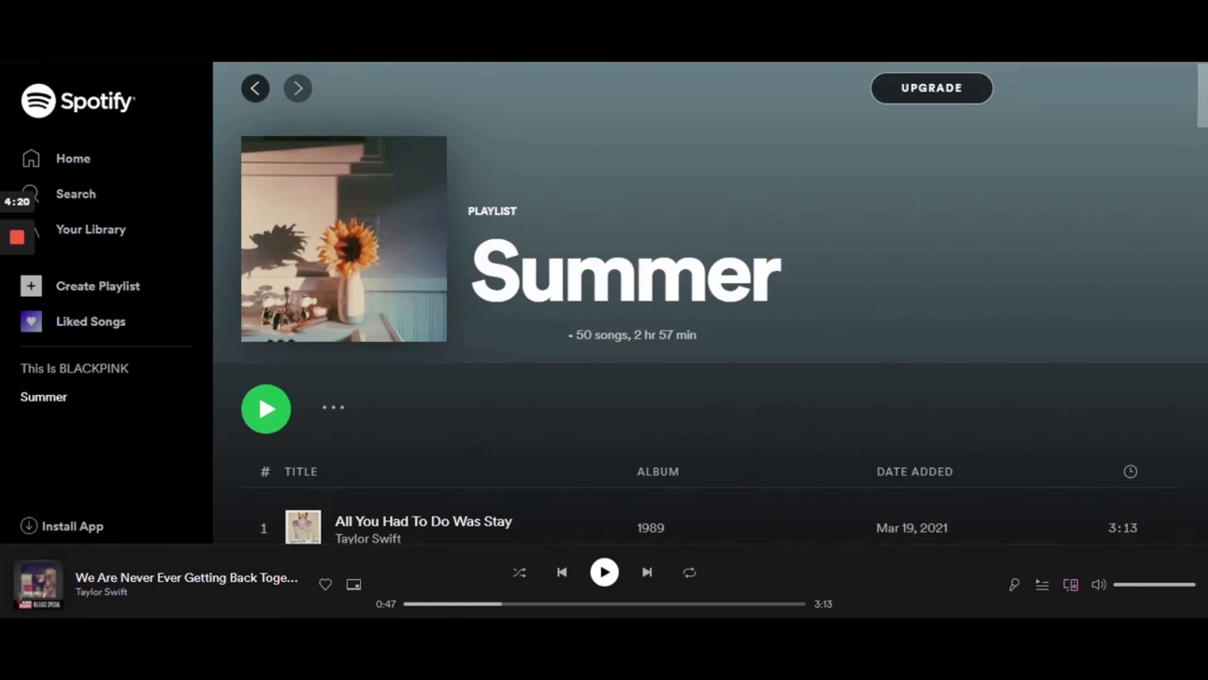
pyautogui.hotkey('ctrl', 'Tab')
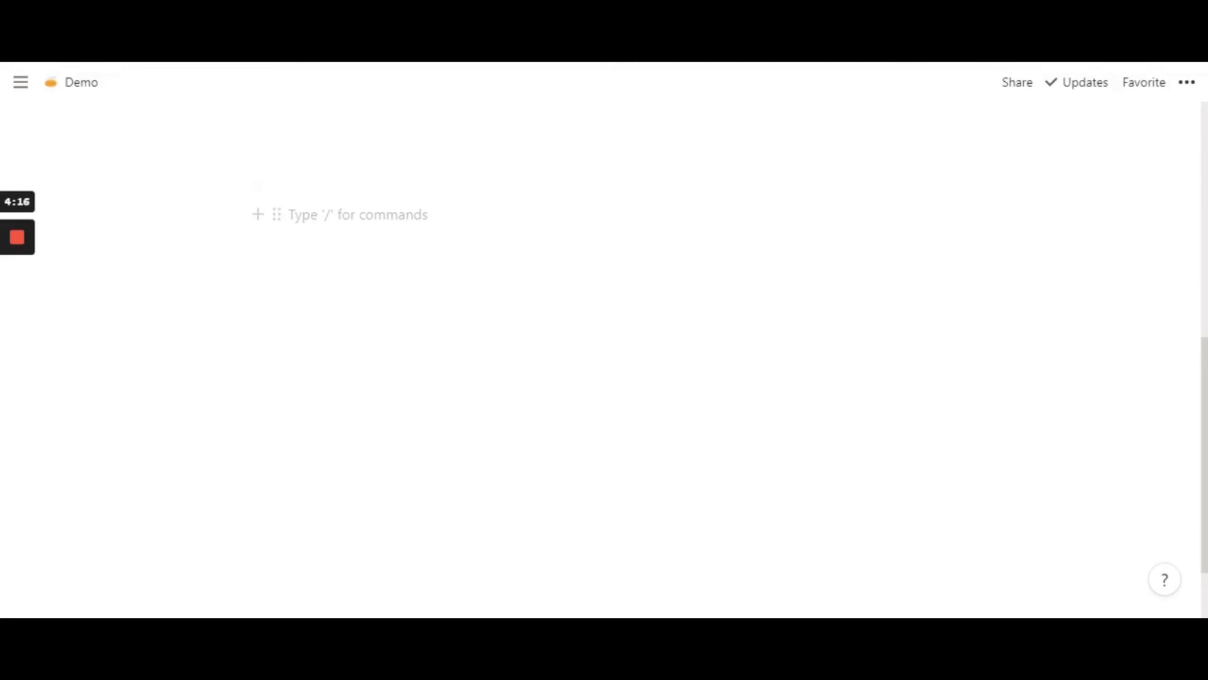
pyautogui.write('https://open.spotify.com/playlist/0CNzuez347yhVxofEGq5hm')
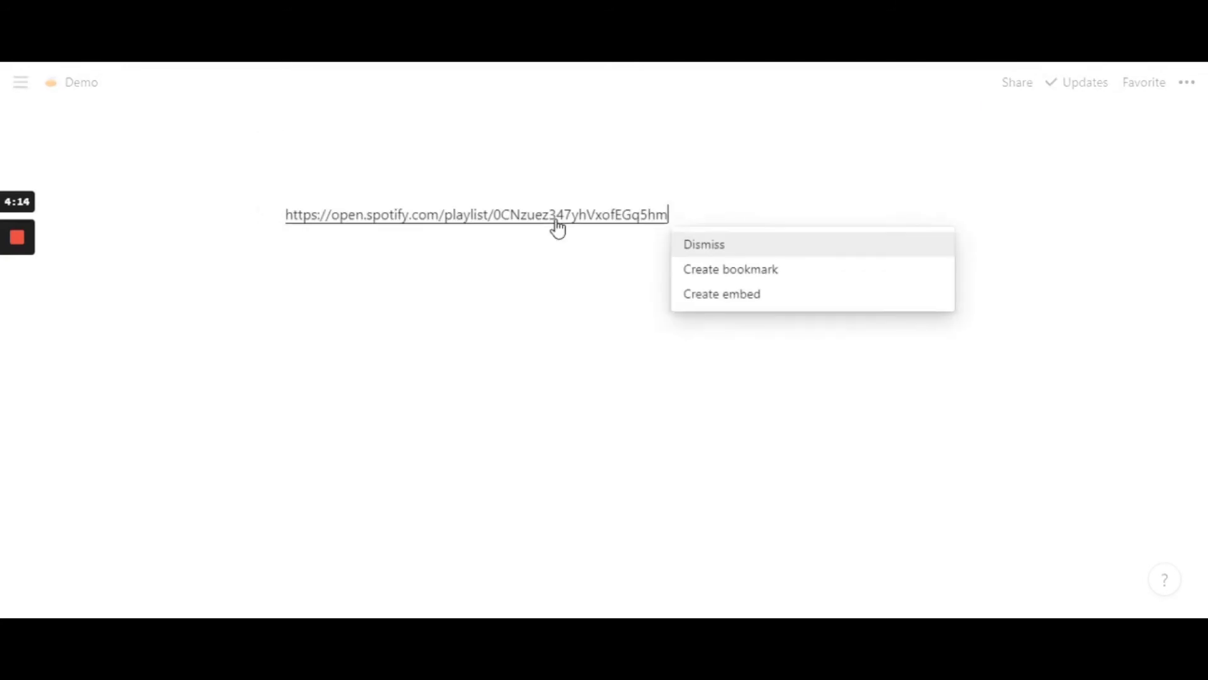
pyautogui.click(744, 302)
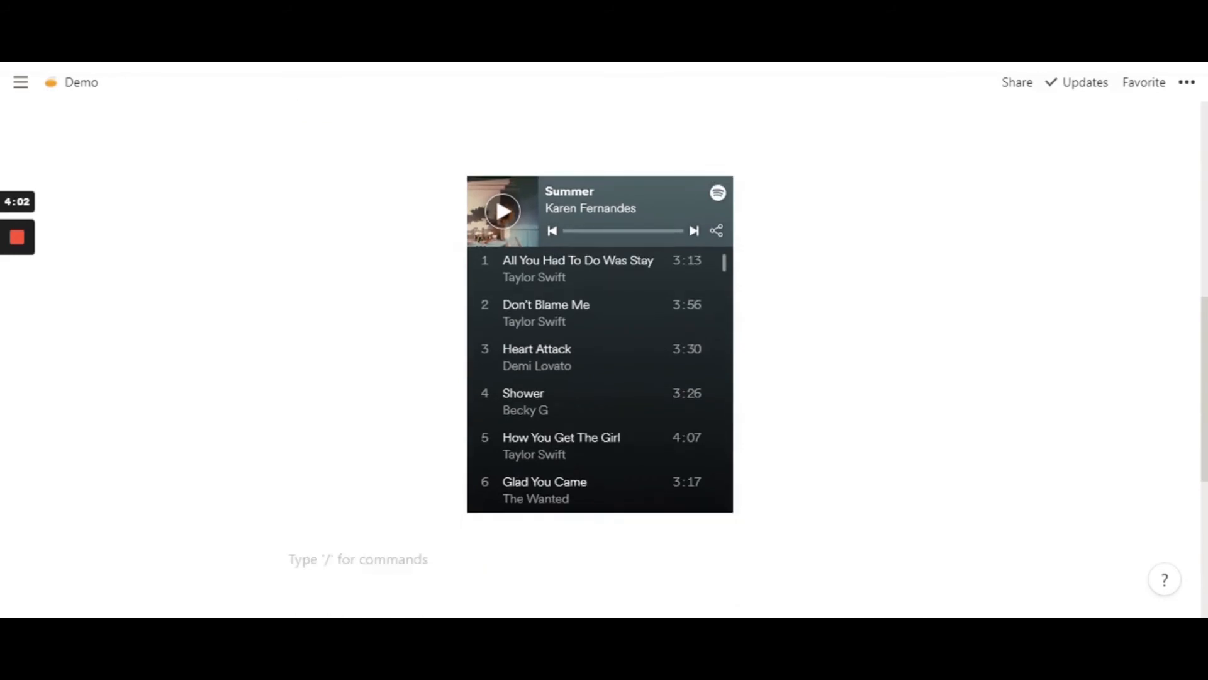
pyautogui.scroll(-2, 685, 395)
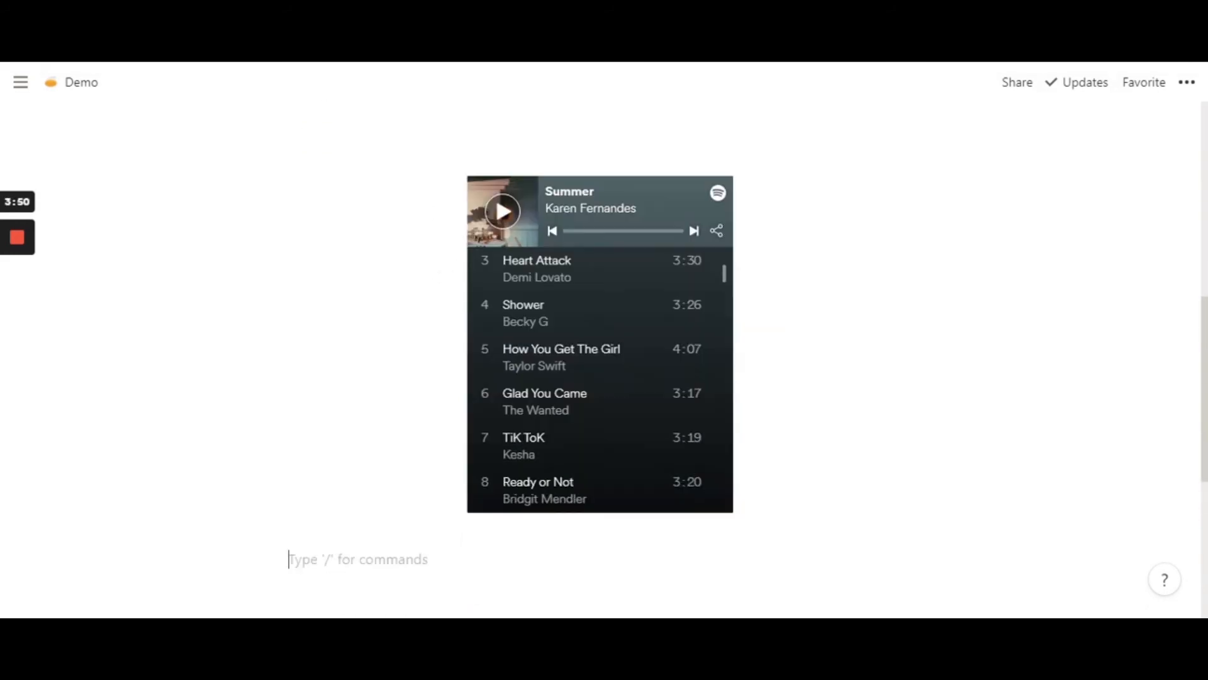
pyautogui.scroll(2, 636, 418)
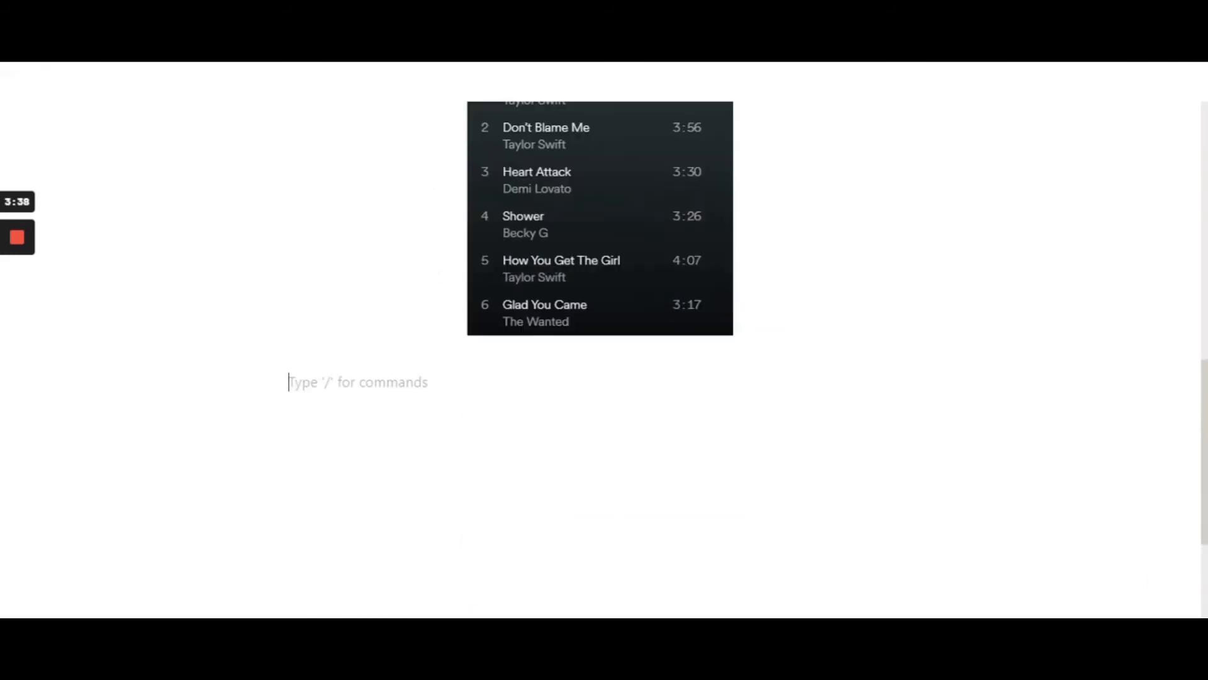
# - Look through the block types available for the empty line below the playlist, from basic blocks to the media and embed options
pyautogui.write('/')
pyautogui.press('Down')
pyautogui.press('Down')
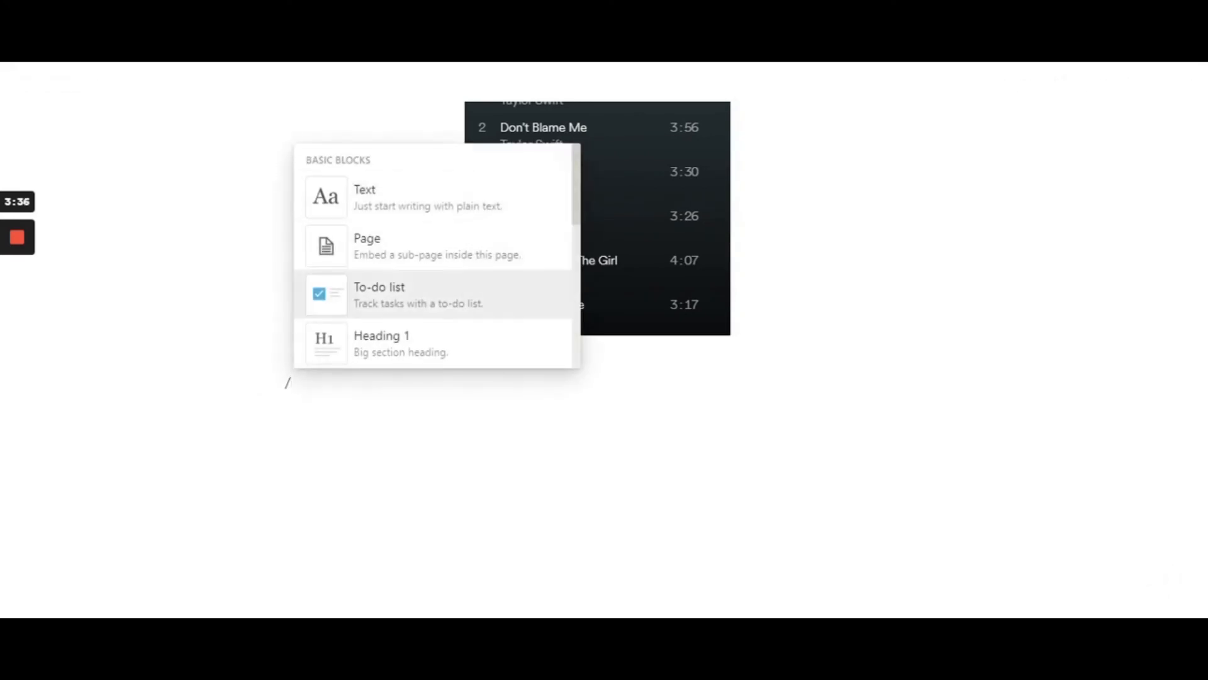
pyautogui.press('Down')
pyautogui.press('Down')
pyautogui.press('Down')
pyautogui.press('Down')
pyautogui.press('Down')
pyautogui.press('Down')
pyautogui.press('Down')
pyautogui.press('Down')
pyautogui.press('Down')
pyautogui.press('Down')
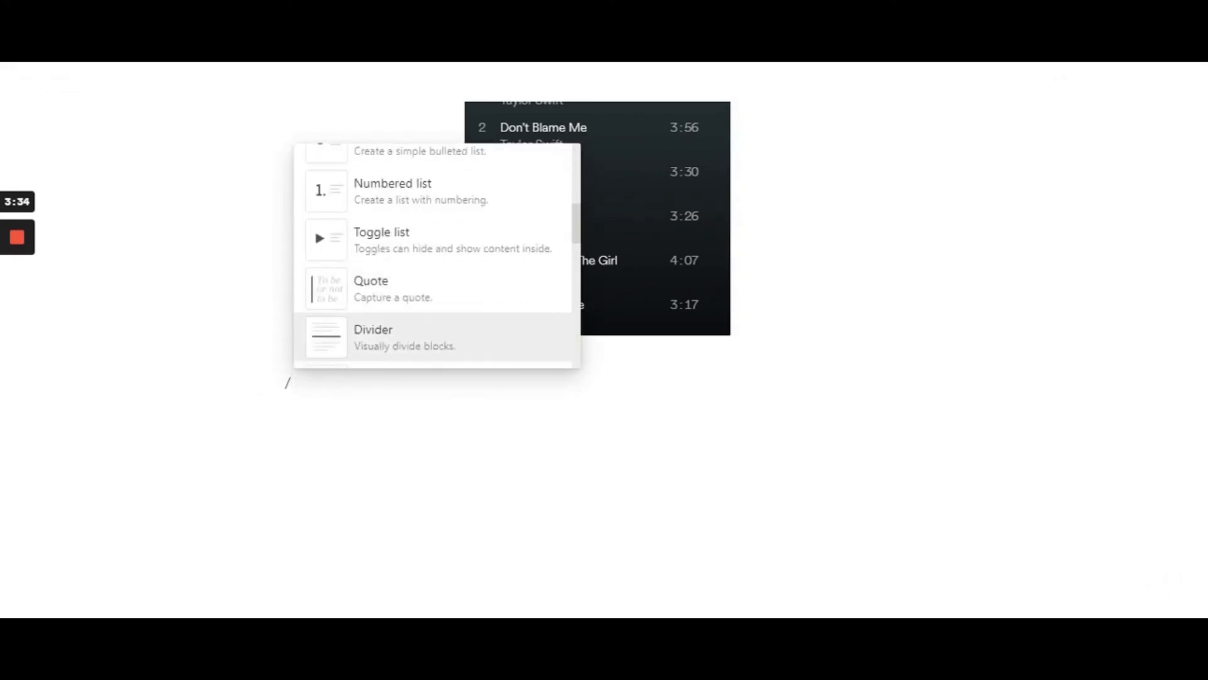
pyautogui.press('Down')
pyautogui.press('Down')
pyautogui.press('Down')
pyautogui.press('Down')
pyautogui.press('Down')
pyautogui.press('Down')
pyautogui.press('Down')
pyautogui.press('Down')
pyautogui.press('Down')
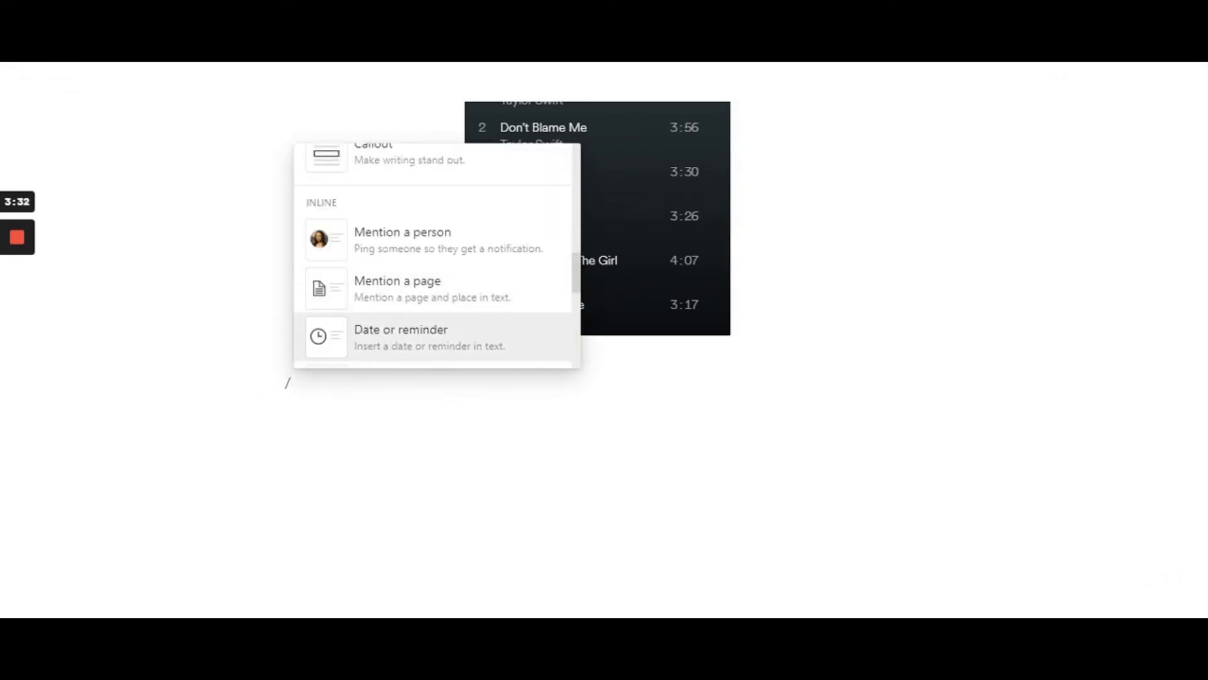
pyautogui.press('Down')
pyautogui.press('Down')
pyautogui.press('Down')
pyautogui.press('Down')
pyautogui.press('Down')
pyautogui.press('Down')
pyautogui.press('Down')
pyautogui.press('Down')
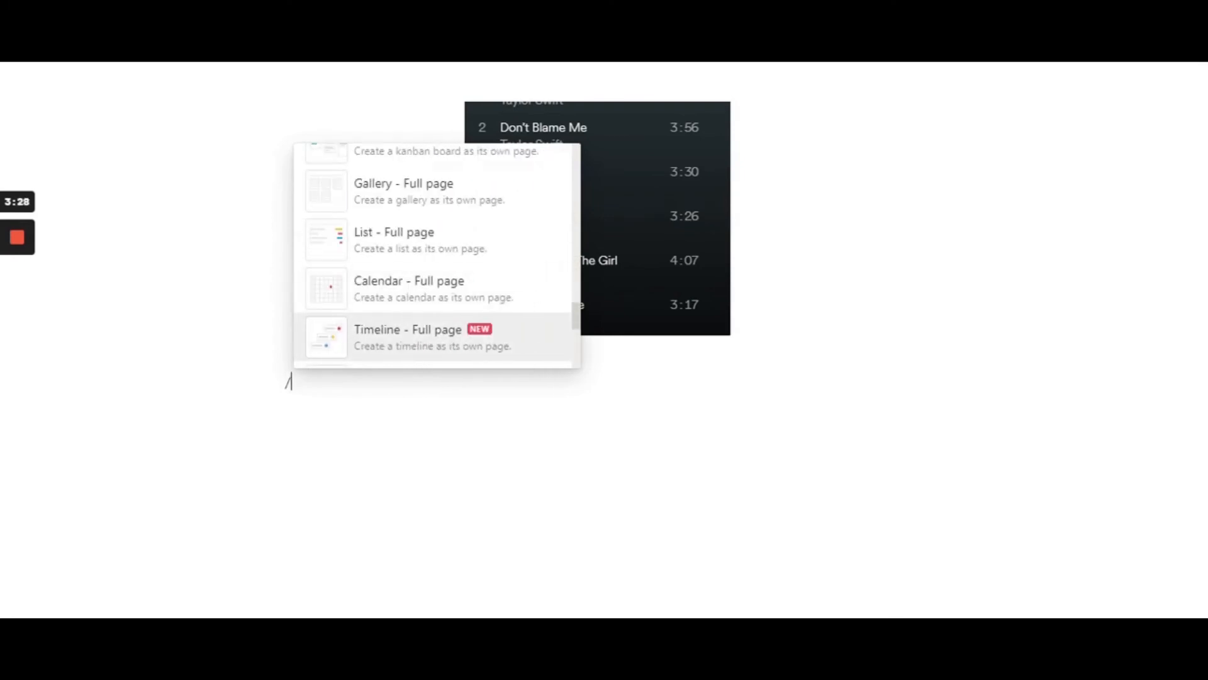
pyautogui.press('Down')
pyautogui.press('Down')
pyautogui.press('Down')
pyautogui.press('Down')
pyautogui.press('Down')
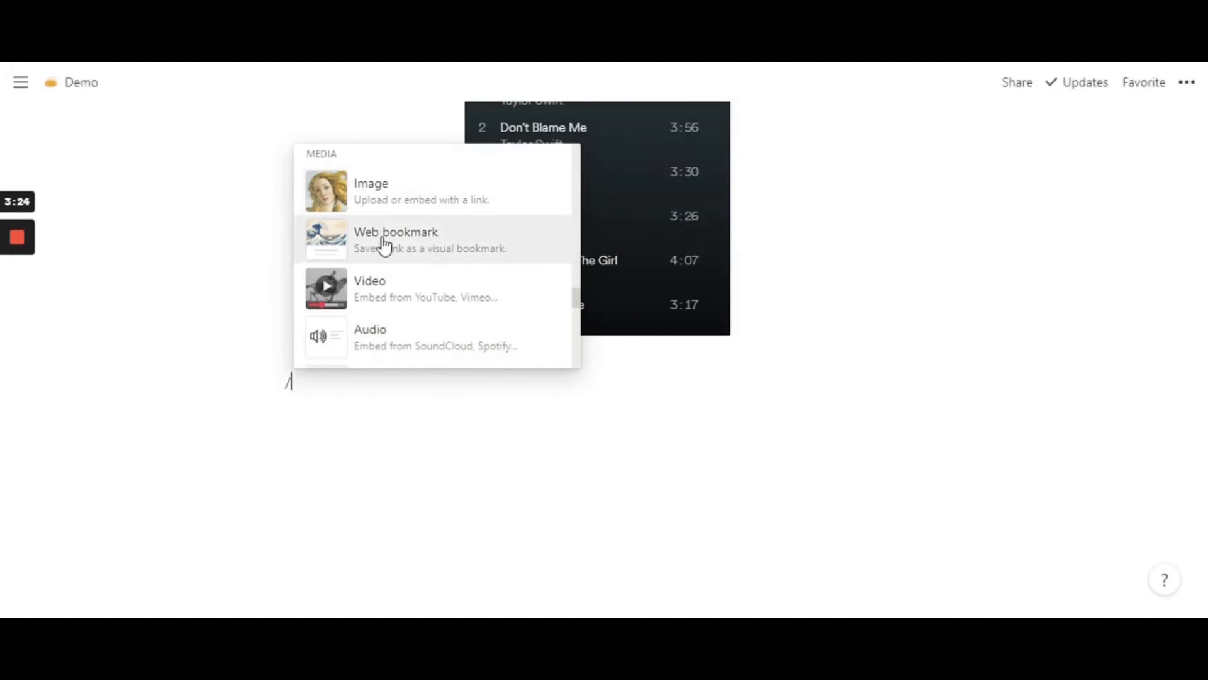
pyautogui.scroll(-2, 423, 315)
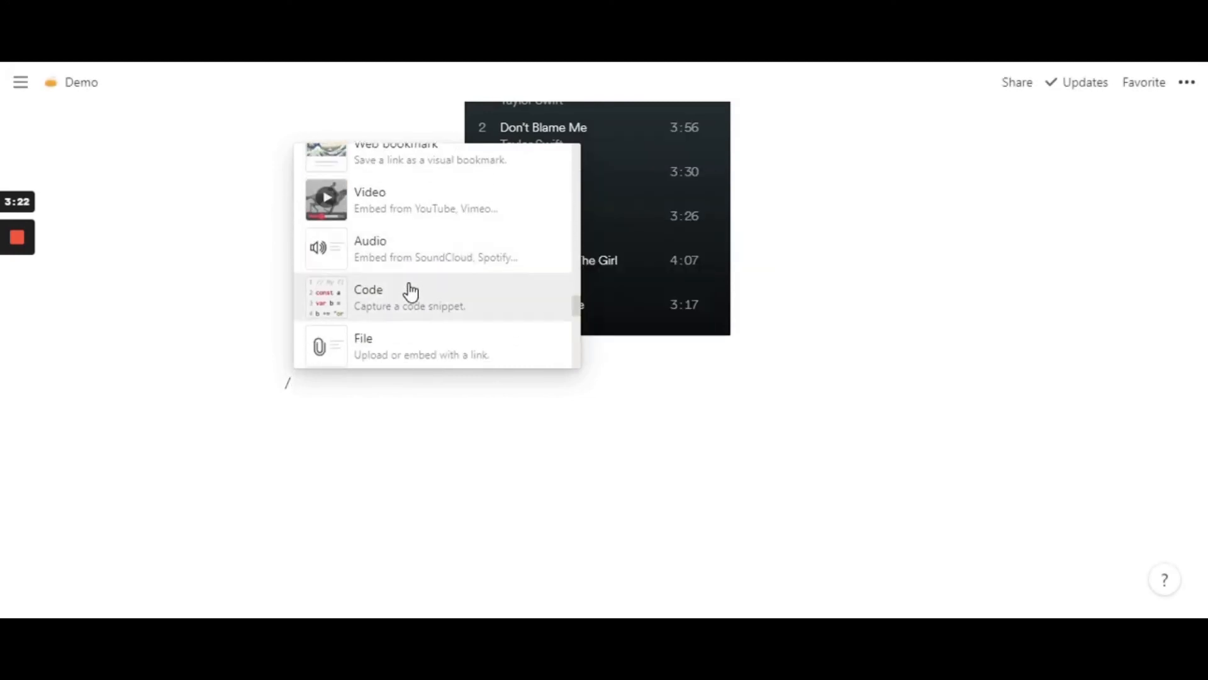
pyautogui.scroll(-3, 410, 288)
pyautogui.scroll(-6, 415, 294)
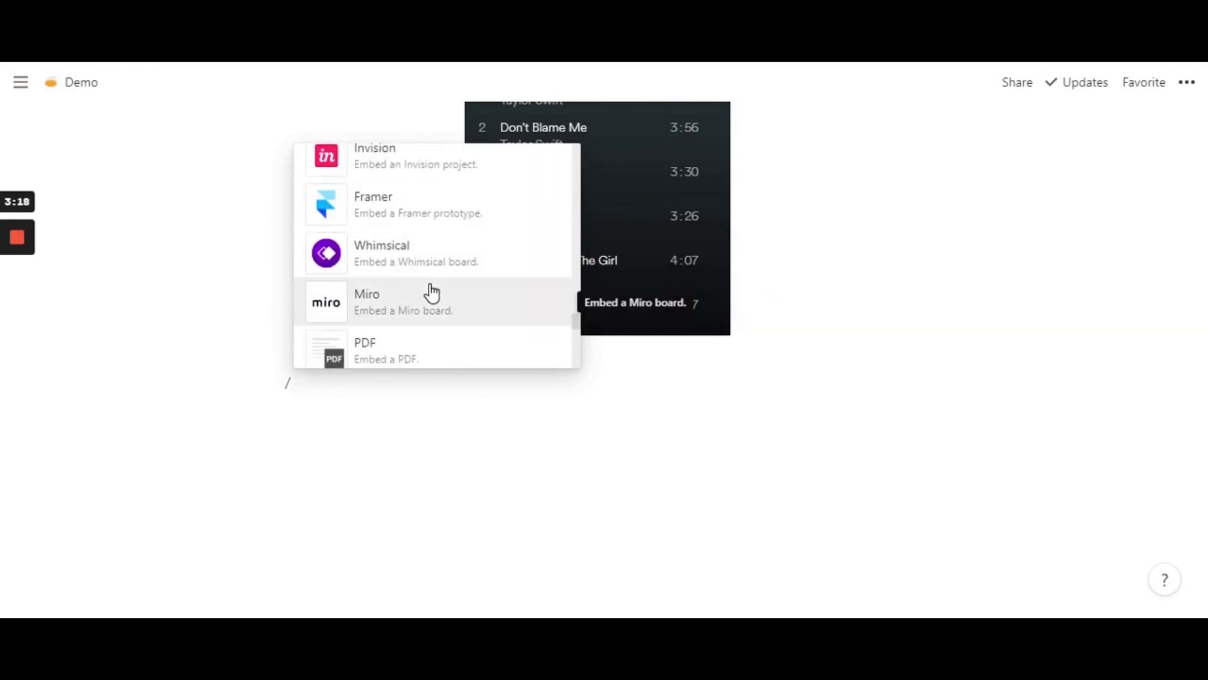
pyautogui.scroll(-2, 431, 292)
pyautogui.scroll(-3, 434, 283)
pyautogui.scroll(3, 434, 296)
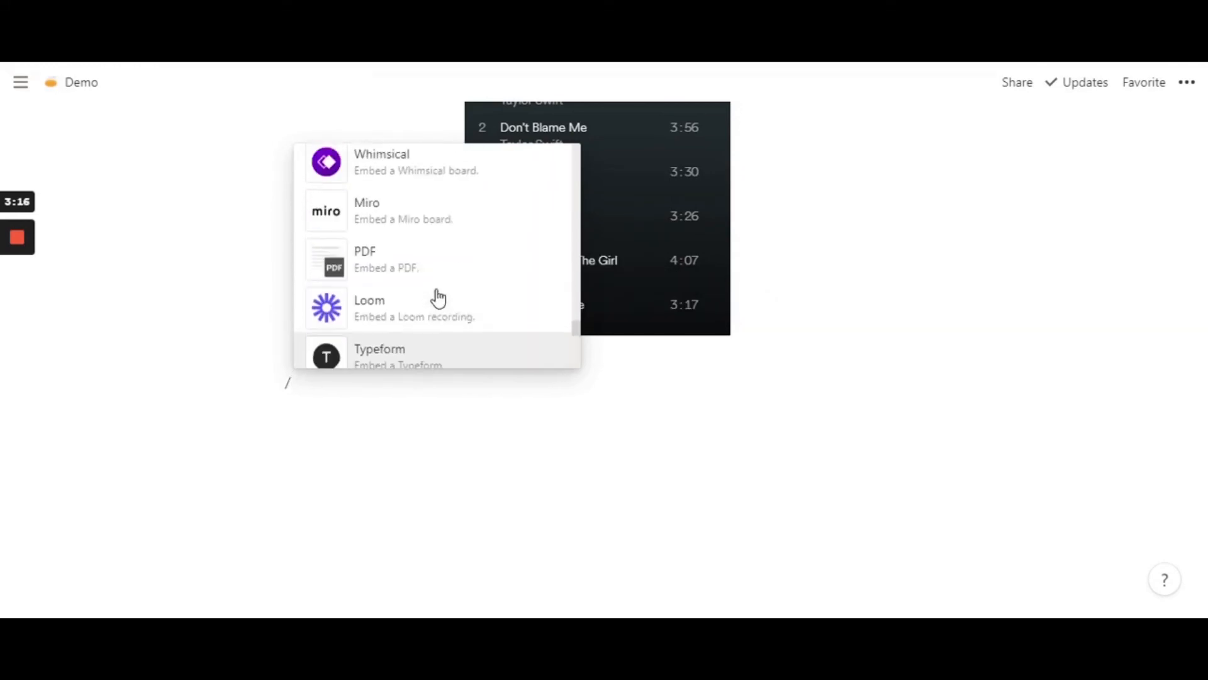
pyautogui.scroll(-2, 428, 334)
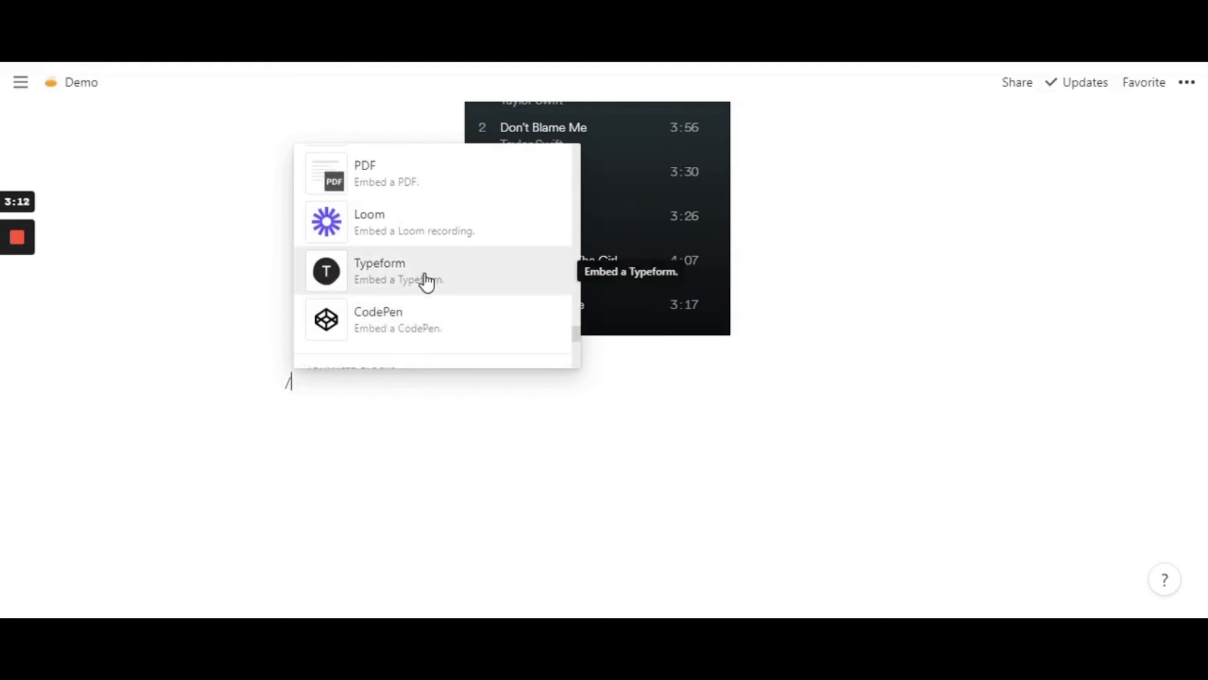
# - Insert a Google Maps embed block on the empty line below the Spotify playlist
pyautogui.scroll(2, 421, 280)
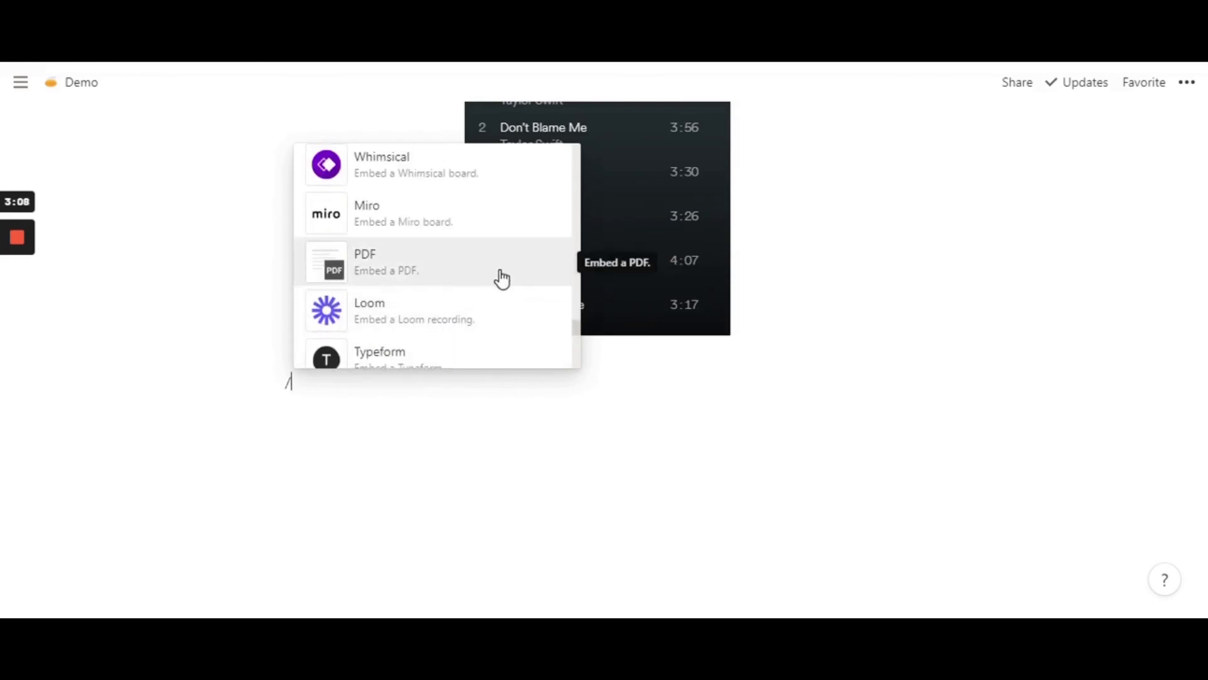
pyautogui.scroll(3, 405, 277)
pyautogui.scroll(2, 403, 270)
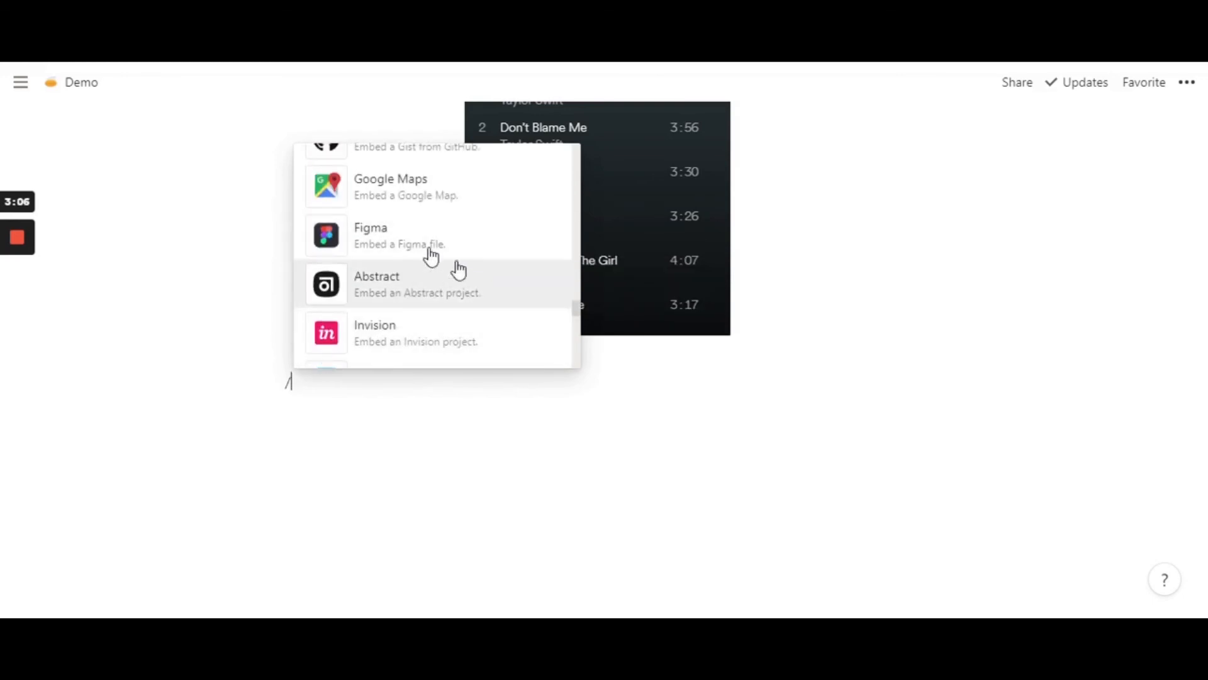
pyautogui.scroll(2, 418, 275)
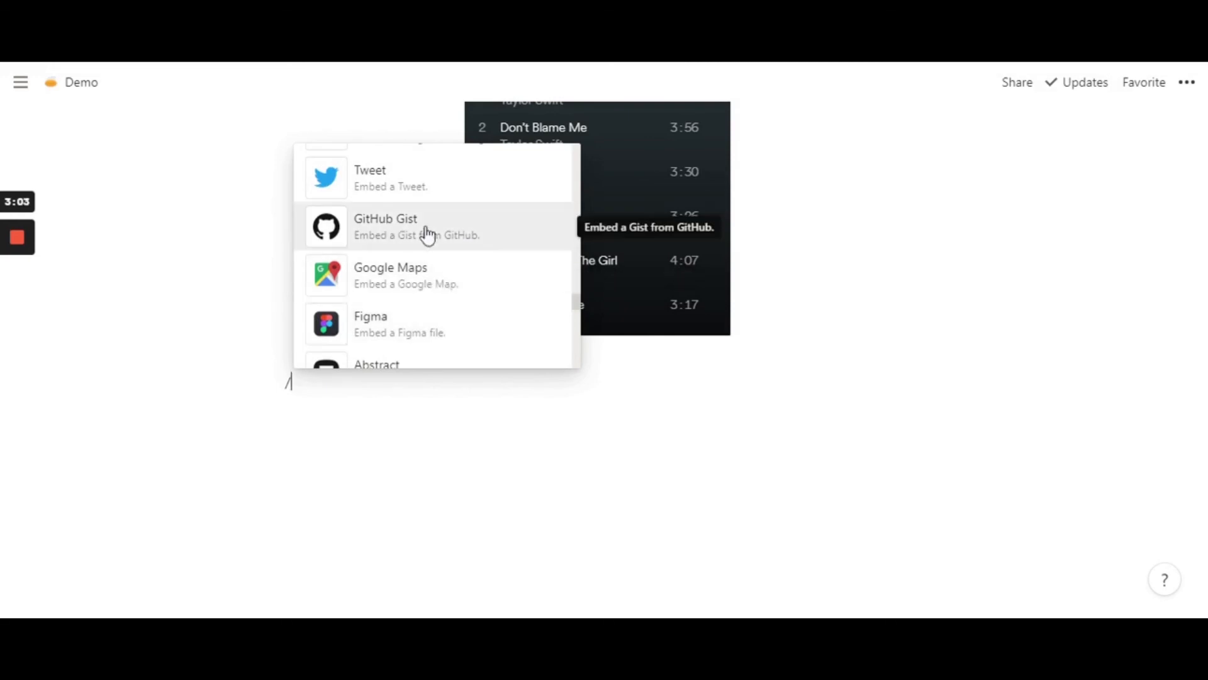
pyautogui.click(424, 278)
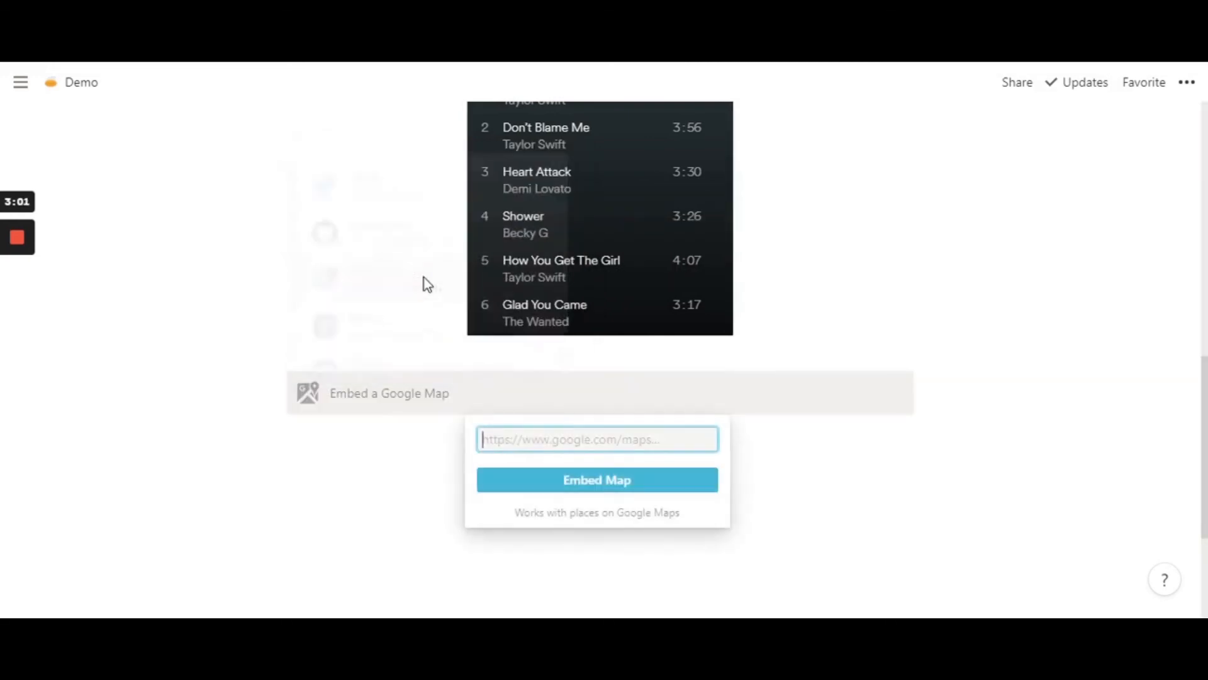
pyautogui.click(763, 409)
# - Switch to the browser tab with Spotify and replace its address with google maps to open Google Maps
pyautogui.hotkey('ctrl', 'Tab')
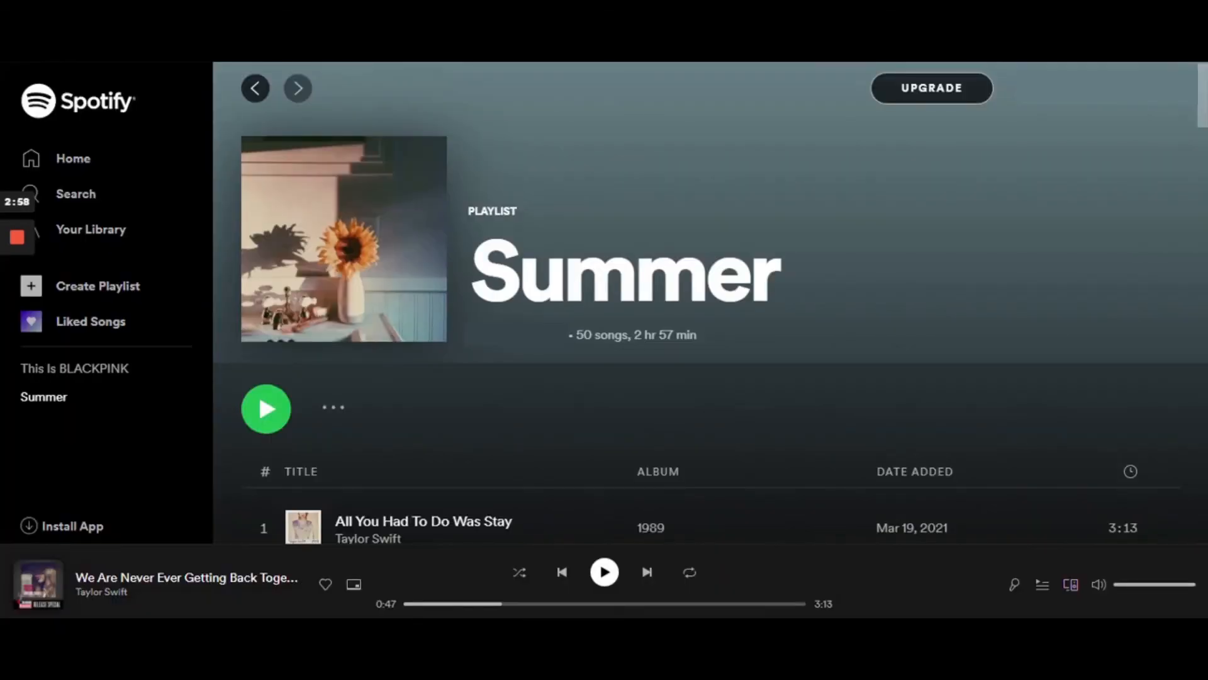
pyautogui.write('goo')
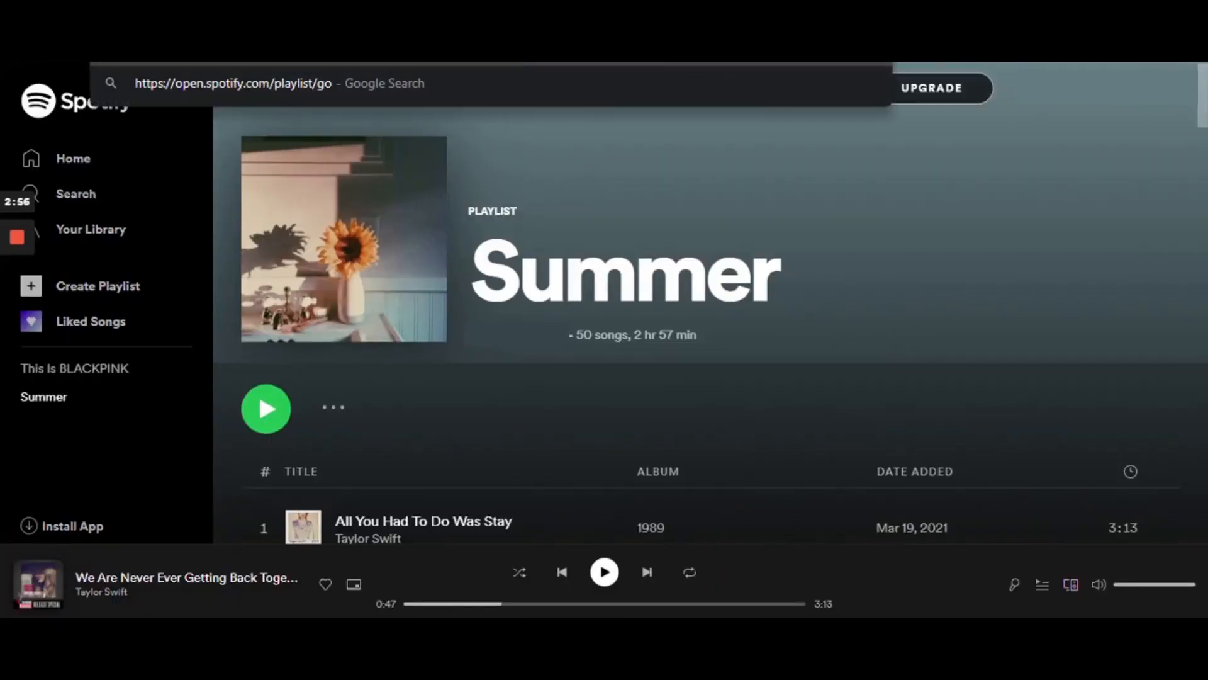
pyautogui.press('BackSpace')
pyautogui.press('BackSpace')
pyautogui.press('BackSpace')
pyautogui.press('BackSpace')
pyautogui.press('BackSpace')
pyautogui.press('BackSpace')
pyautogui.press('BackSpace')
pyautogui.press('BackSpace')
pyautogui.press('BackSpace')
pyautogui.press('BackSpace')
pyautogui.press('BackSpace')
pyautogui.press('BackSpace')
pyautogui.press('BackSpace')
pyautogui.press('BackSpace')
pyautogui.press('BackSpace')
pyautogui.press('BackSpace')
pyautogui.press('BackSpace')
pyautogui.press('BackSpace')
pyautogui.press('BackSpace')
pyautogui.press('BackSpace')
pyautogui.press('BackSpace')
pyautogui.press('BackSpace')
pyautogui.press('BackSpace')
pyautogui.press('BackSpace')
pyautogui.press('BackSpace')
pyautogui.press('BackSpace')
pyautogui.press('BackSpace')
pyautogui.press('BackSpace')
pyautogui.press('BackSpace')
pyautogui.press('BackSpace')
pyautogui.press('BackSpace')
pyautogui.press('BackSpace')
pyautogui.press('BackSpace')
pyautogui.press('BackSpace')
pyautogui.press('BackSpace')
pyautogui.press('BackSpace')
pyautogui.press('BackSpace')
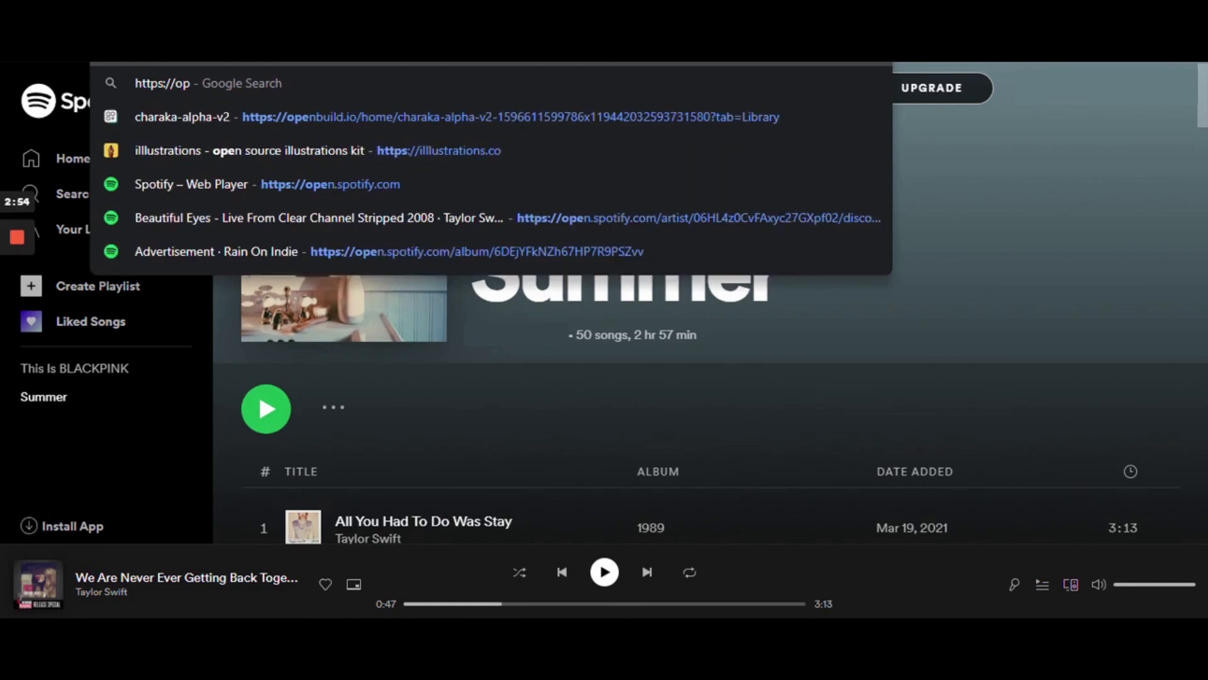
pyautogui.write('goo')
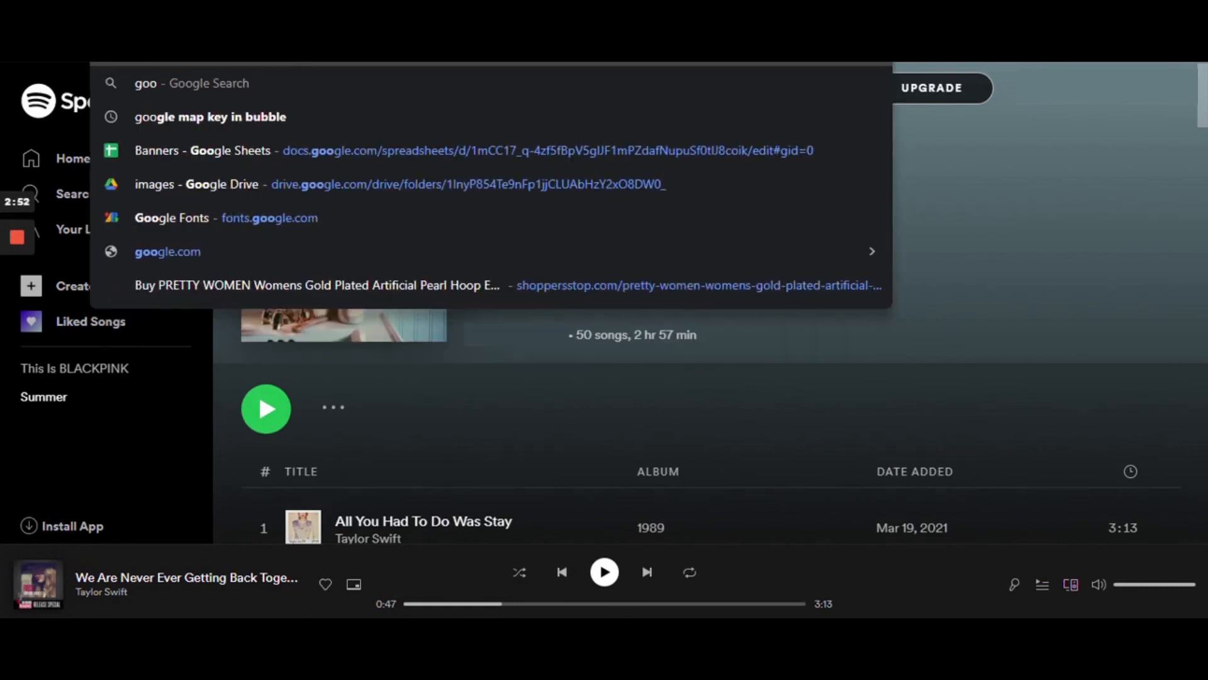
pyautogui.write('gle map')
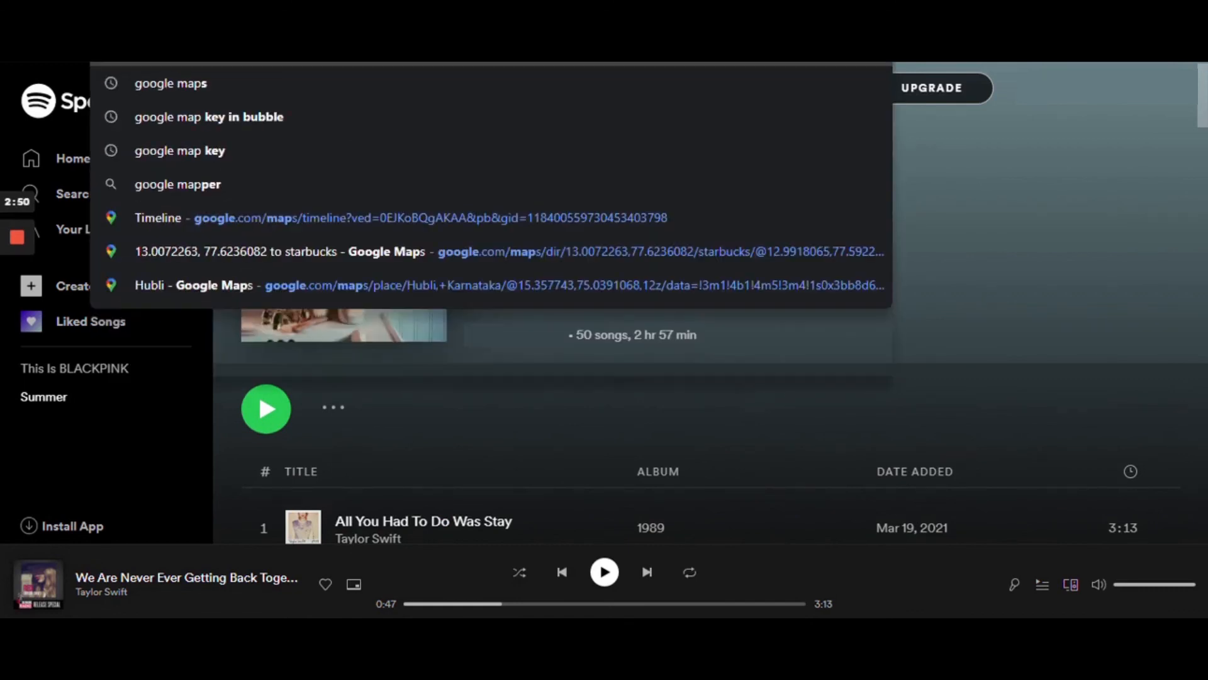
pyautogui.write('s')
pyautogui.press('Return')
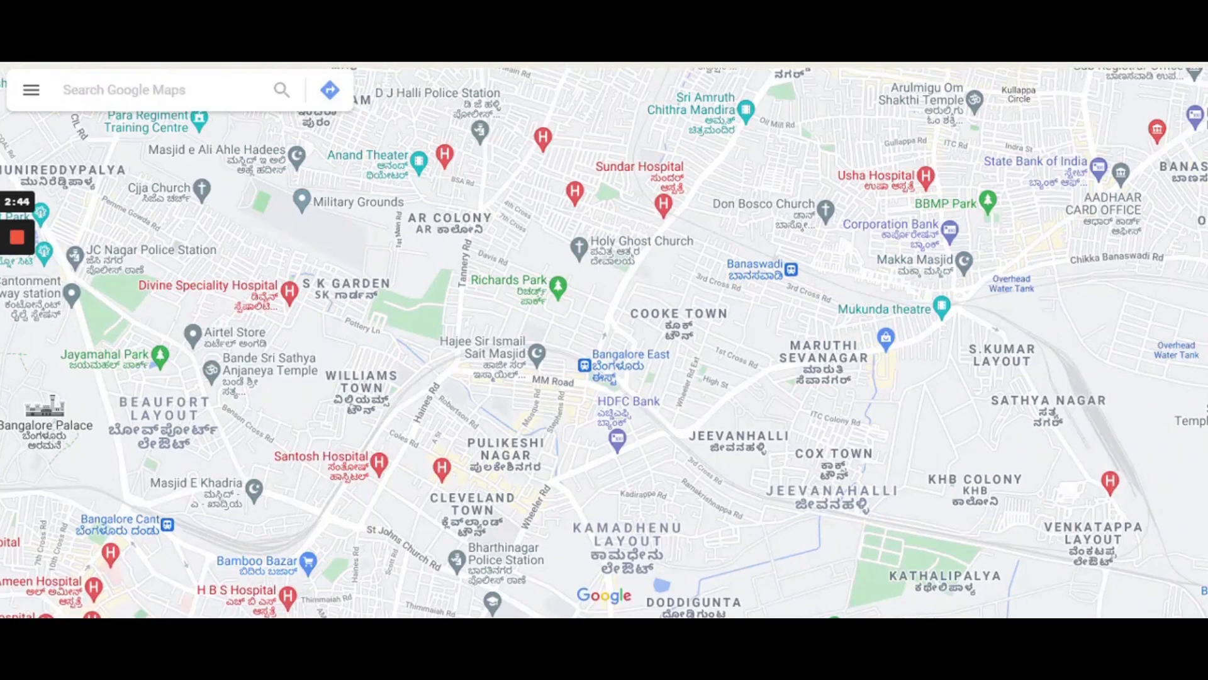
# - Find Bangalore, Karnataka in Google Maps and take its web address back to the Demo page in Notion
pyautogui.write('bang')
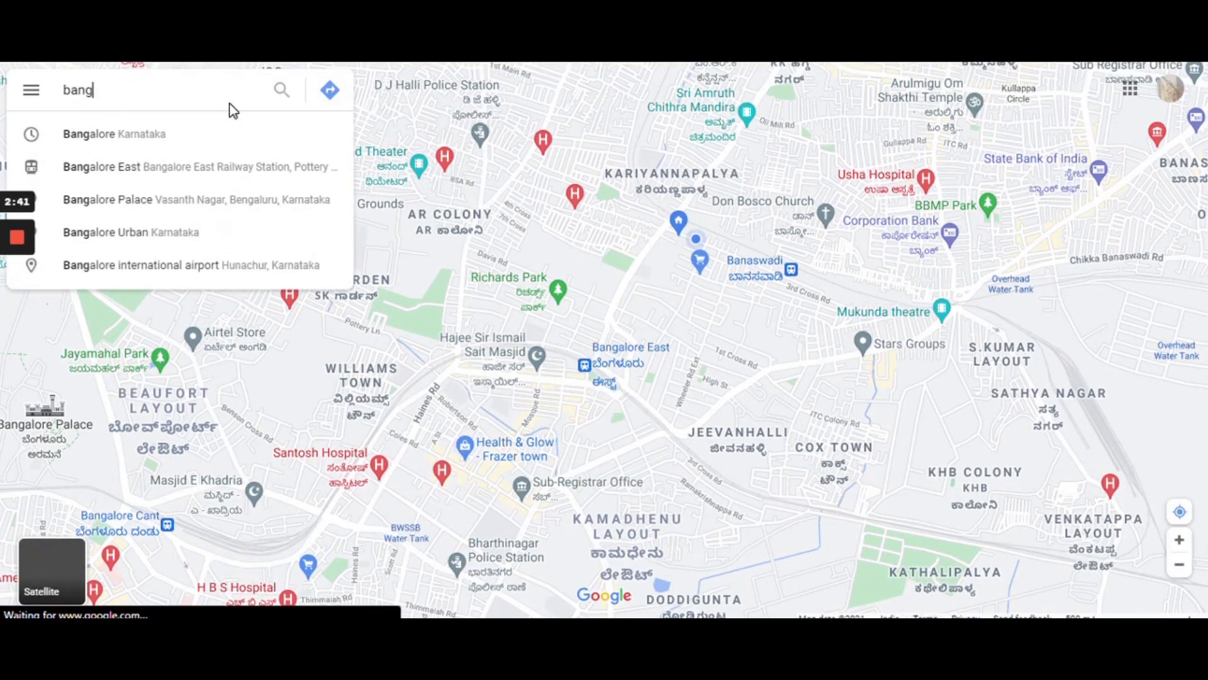
pyautogui.click(110, 133)
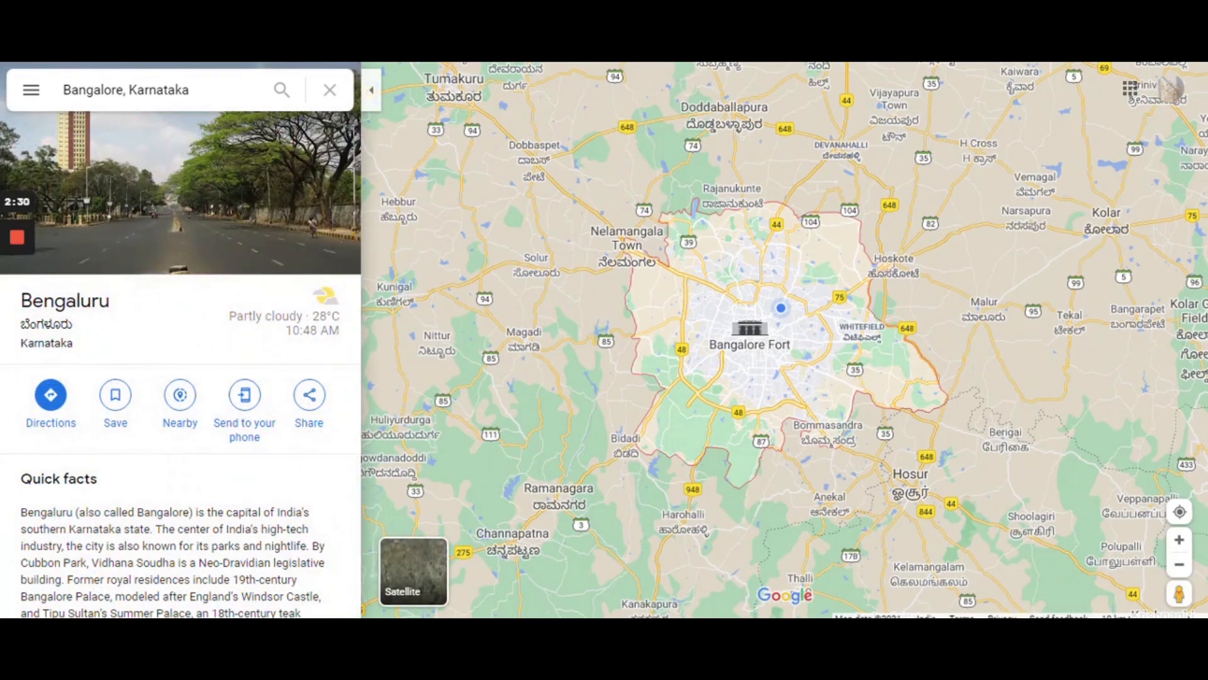
pyautogui.hotkey('alt', 'Tab')
# - Embed the Bangalore map from its copied Google Maps address and place the cursor on the empty line below it
pyautogui.click(556, 399)
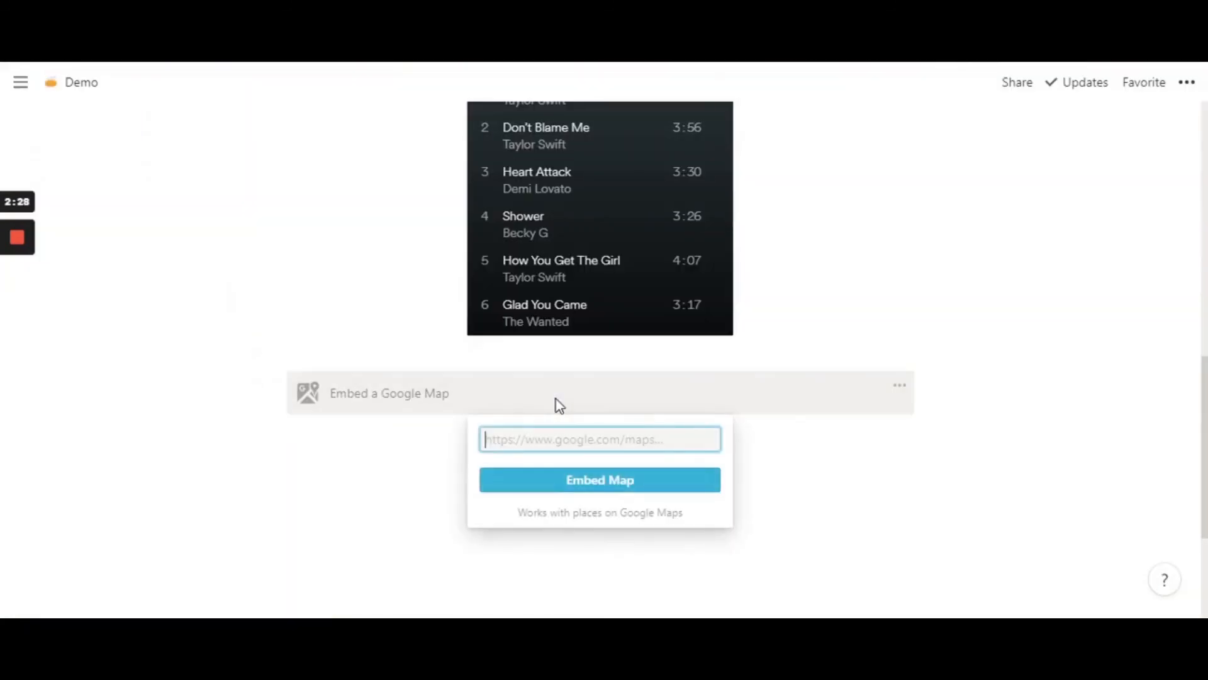
pyautogui.hotkey('ctrl', 'v')
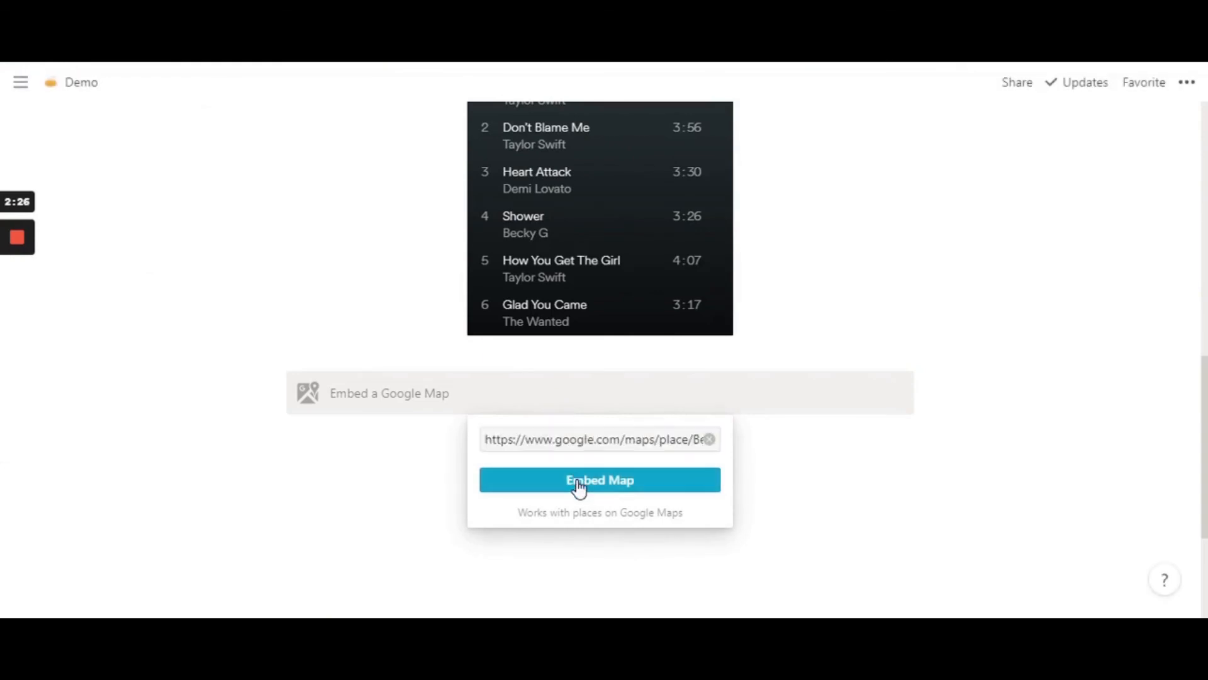
pyautogui.click(576, 486)
pyautogui.scroll(-4, 576, 486)
pyautogui.click(358, 328)
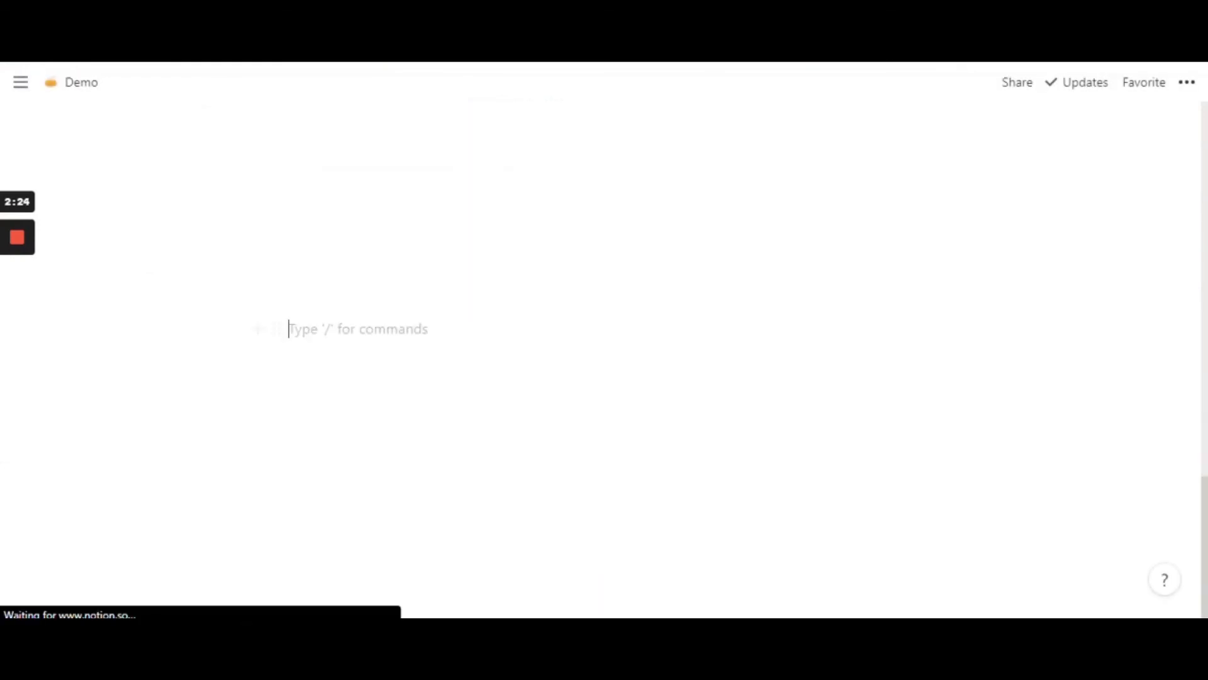
# - Examine the embedded Bengaluru map and its place below the Spotify playlist on the Demo page
pyautogui.scroll(1, 358, 328)
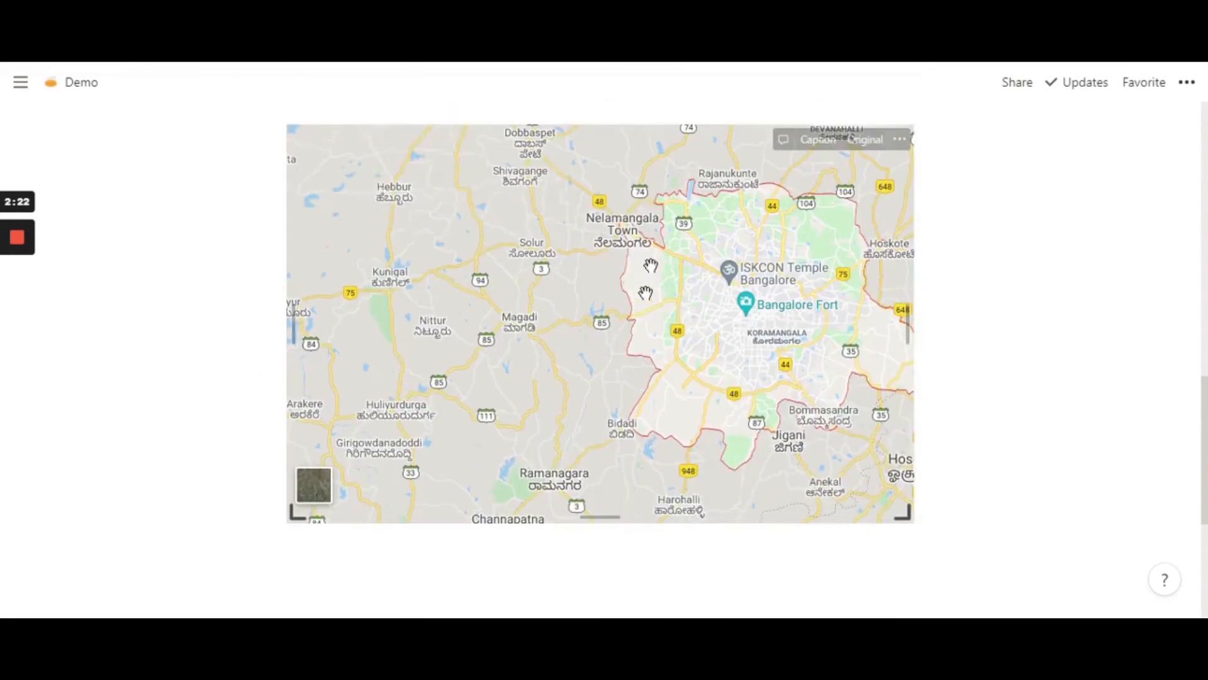
pyautogui.scroll(1, 641, 230)
pyautogui.scroll(2, 642, 231)
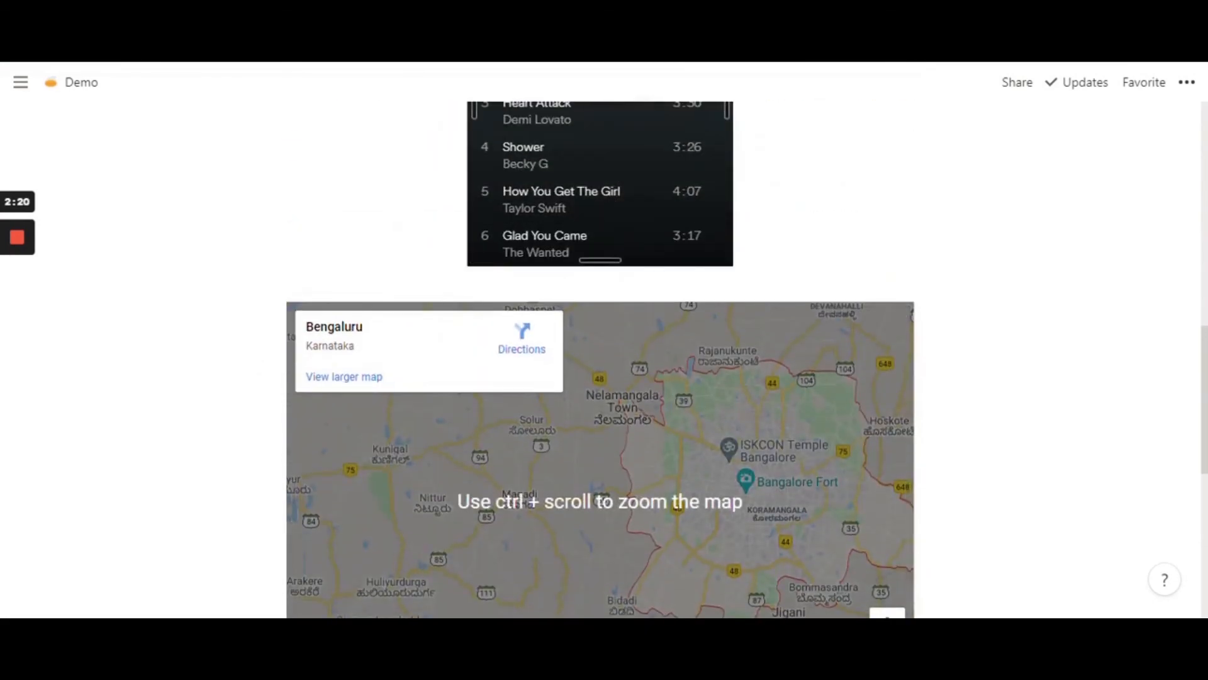
pyautogui.scroll(-1, 600, 441)
pyautogui.scroll(-1, 601, 357)
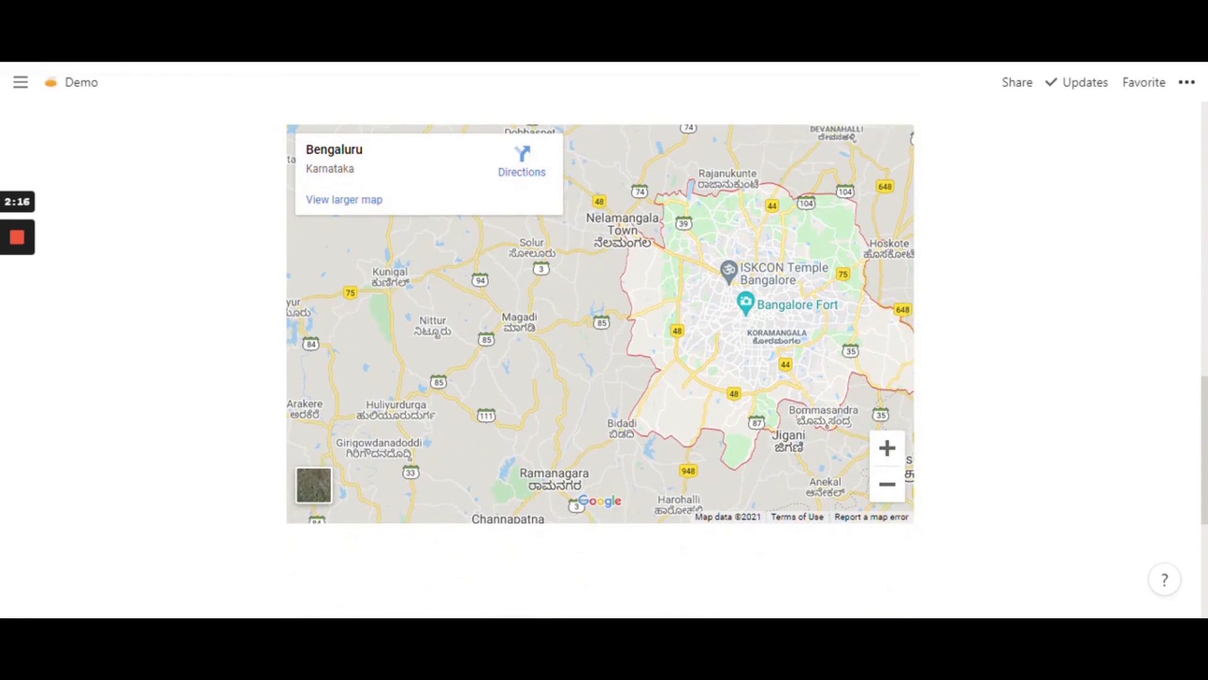
pyautogui.scroll(1, 600, 357)
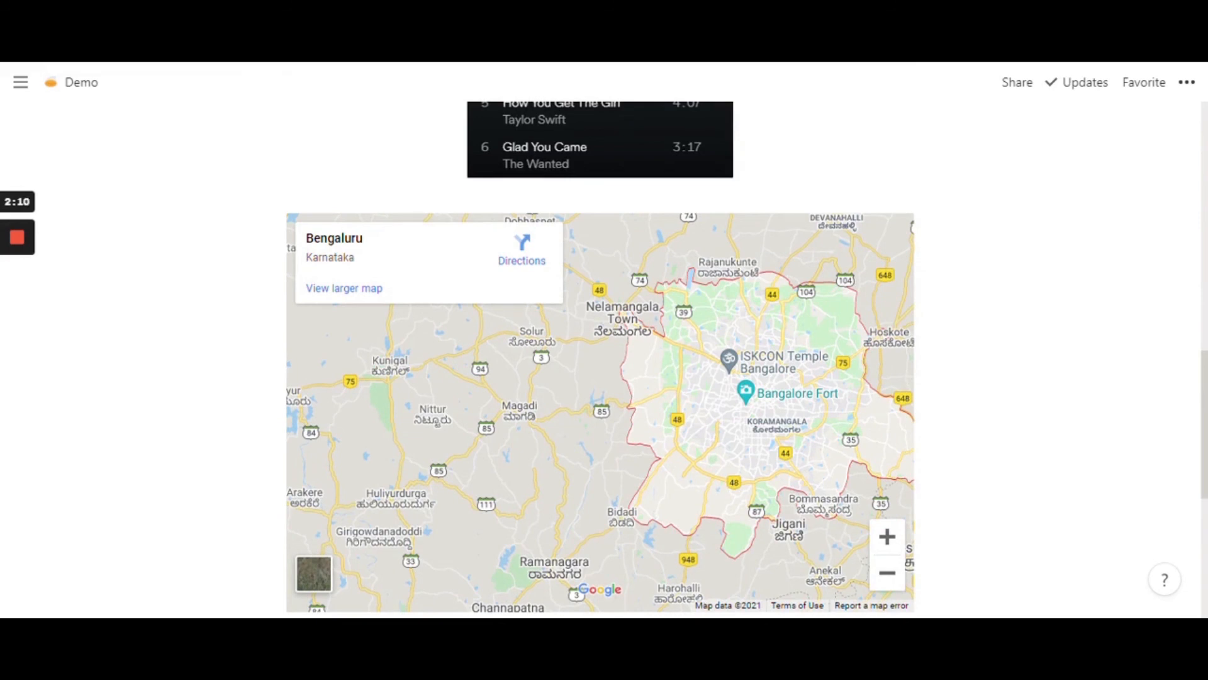
pyautogui.scroll(-1, 600, 356)
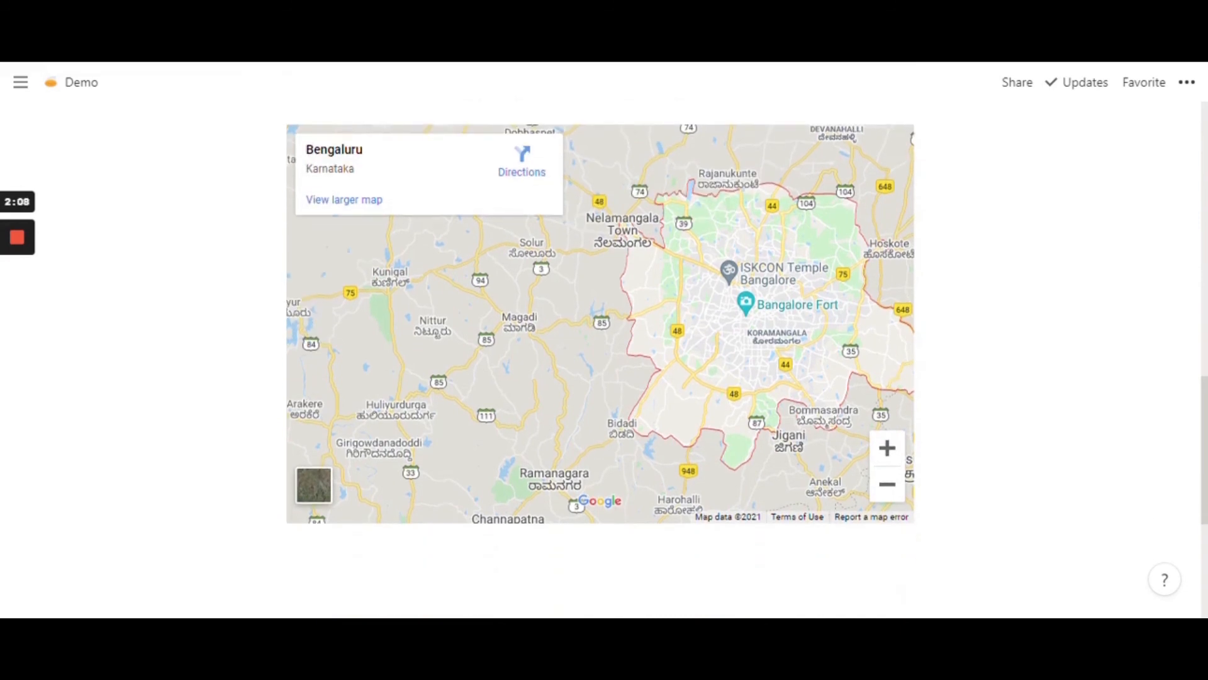